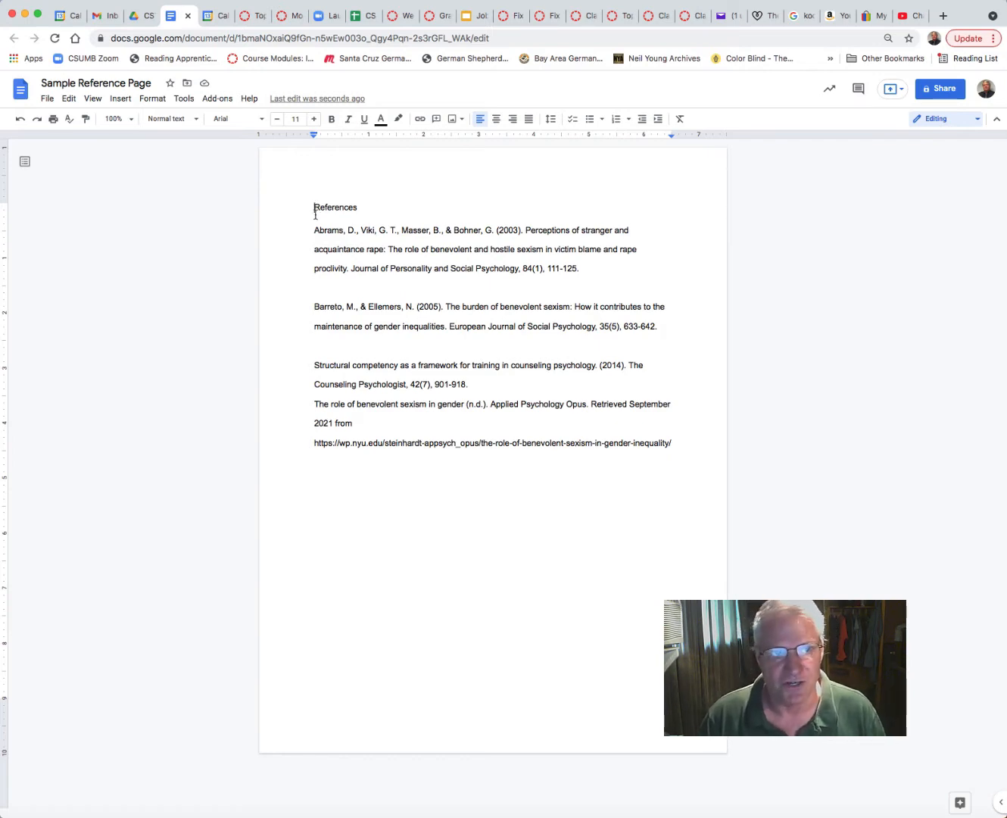
click(121, 99)
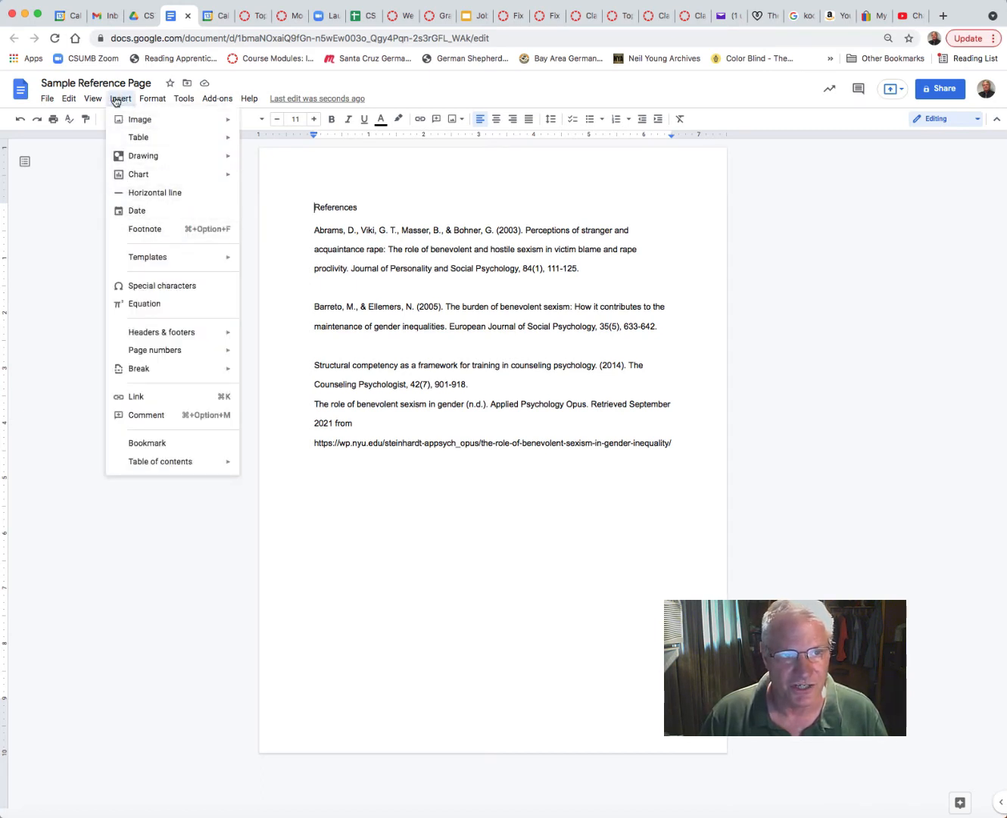
mouse_move(148, 373)
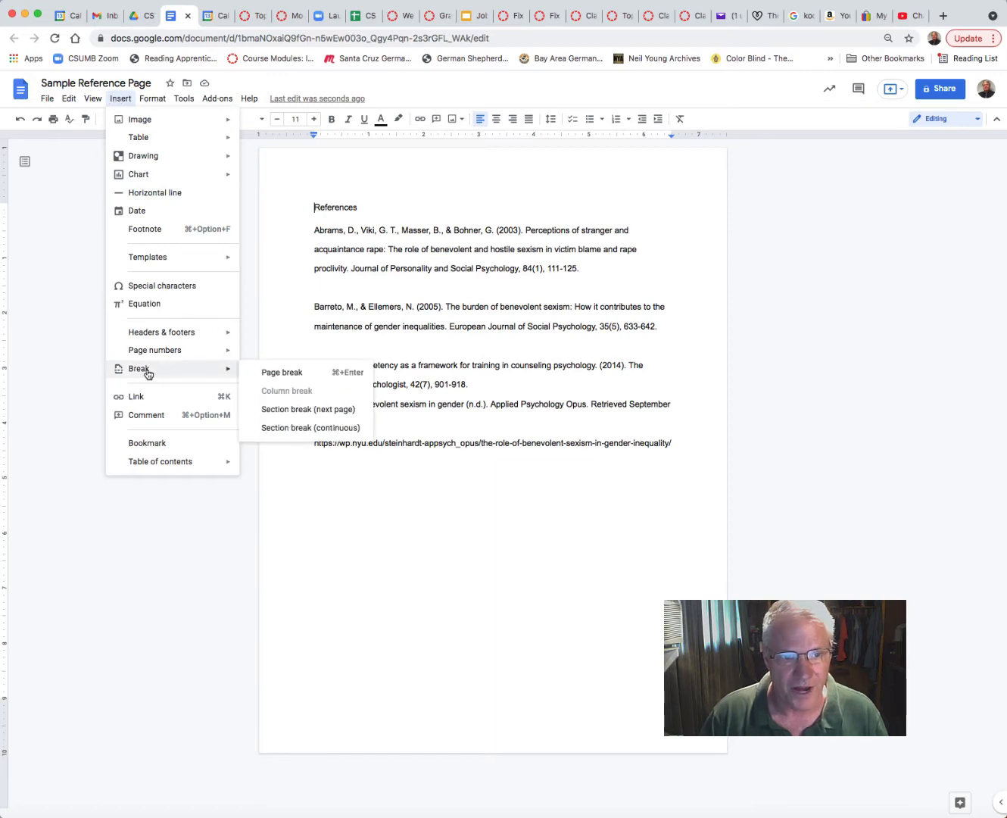
click(470, 540)
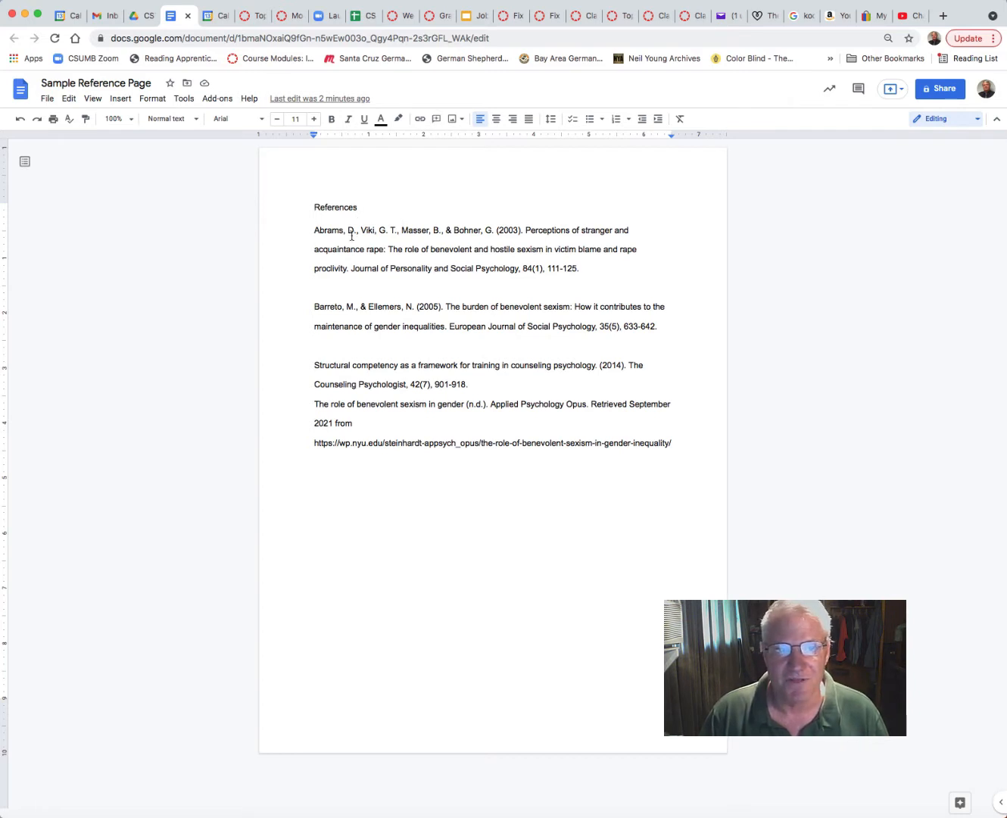
Step: Center the "References" heading on its line
click(496, 119)
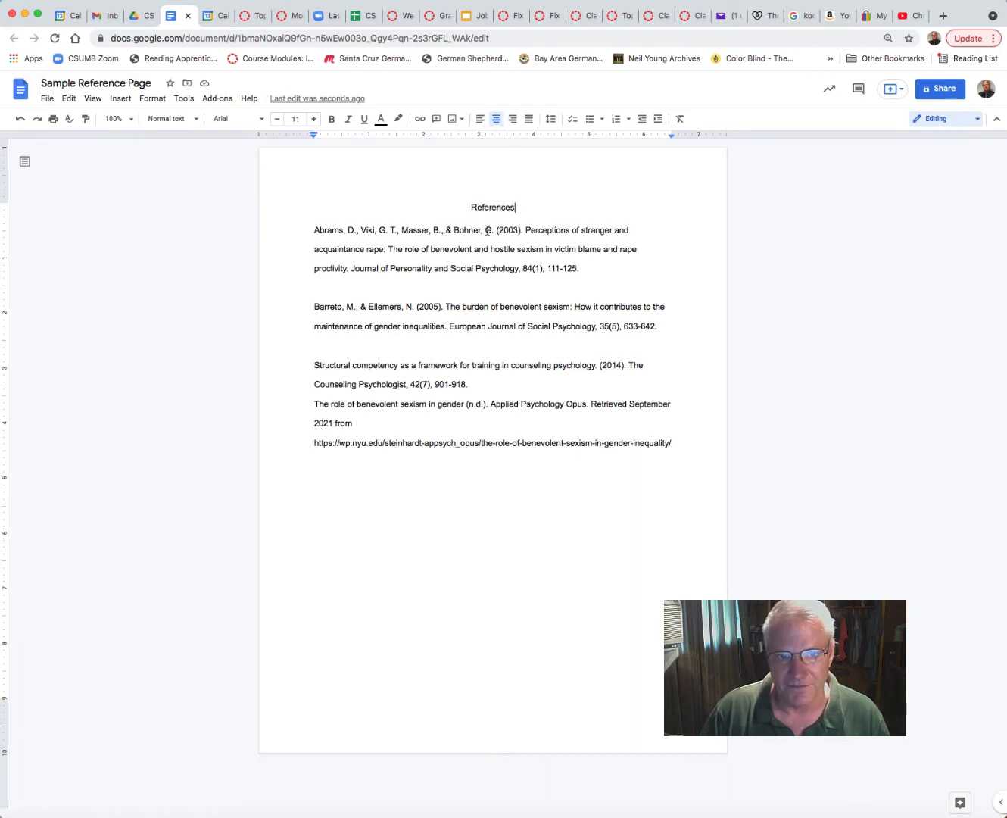
Step: Examine the author names, ampersand, publication year and article title of the first reference
drag(314, 232, 345, 232)
double_click(352, 232)
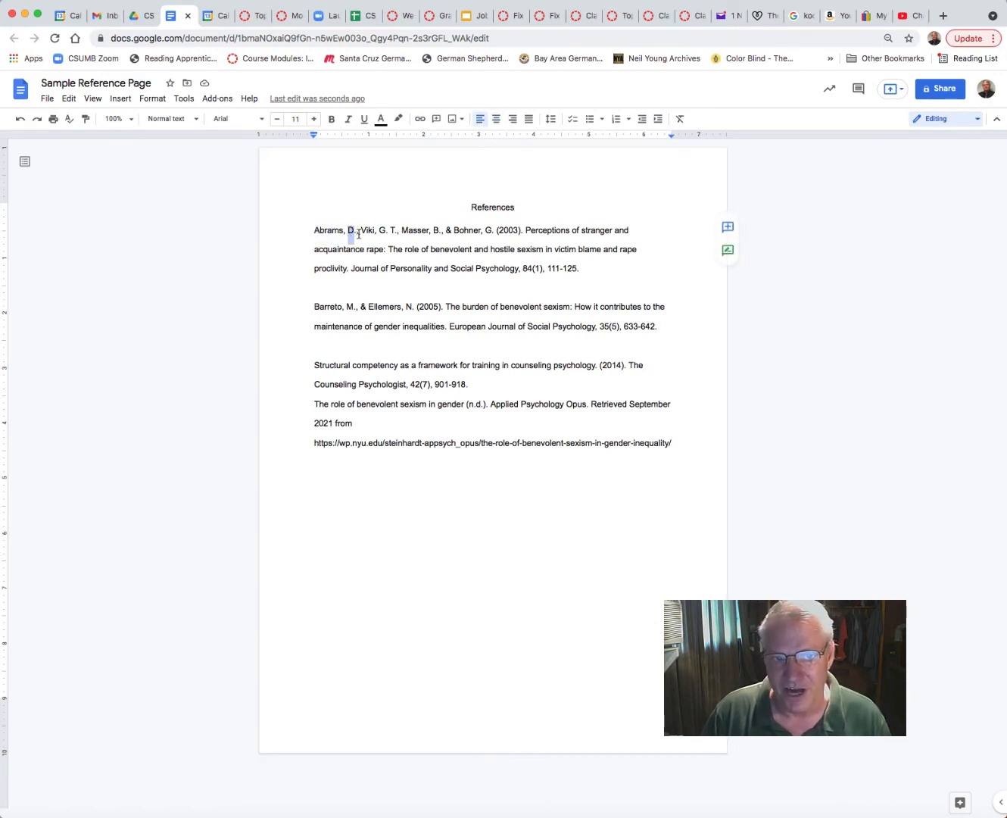
double_click(447, 231)
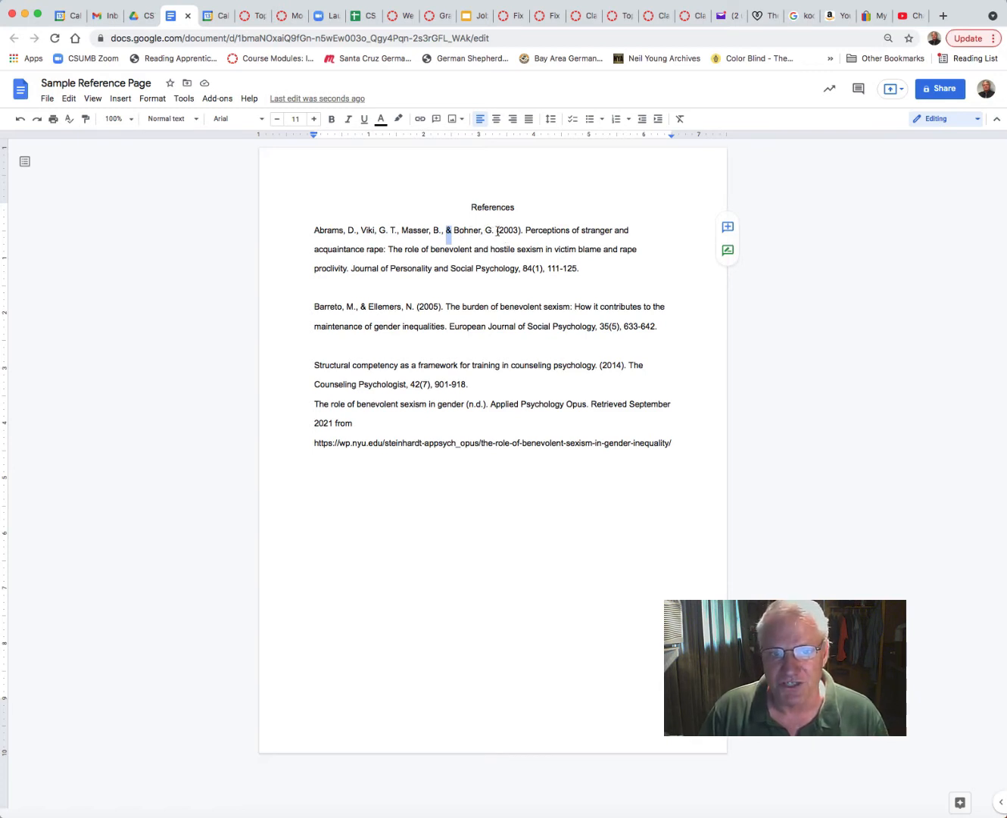
drag(496, 232, 518, 235)
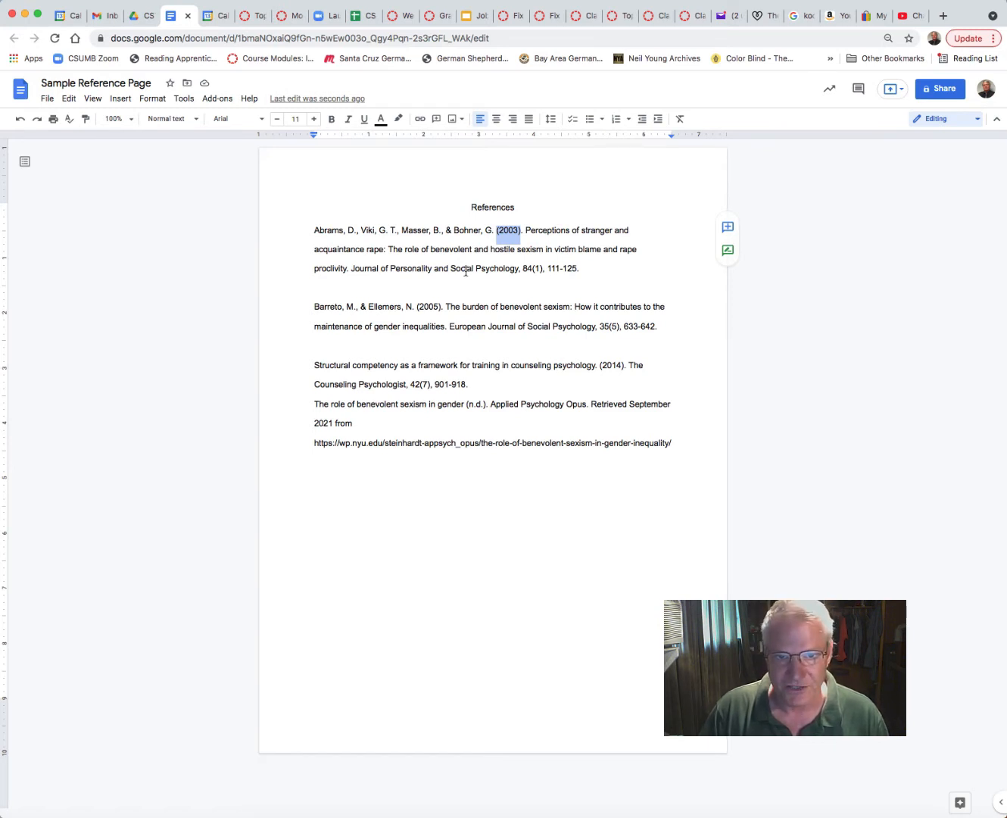
click(528, 231)
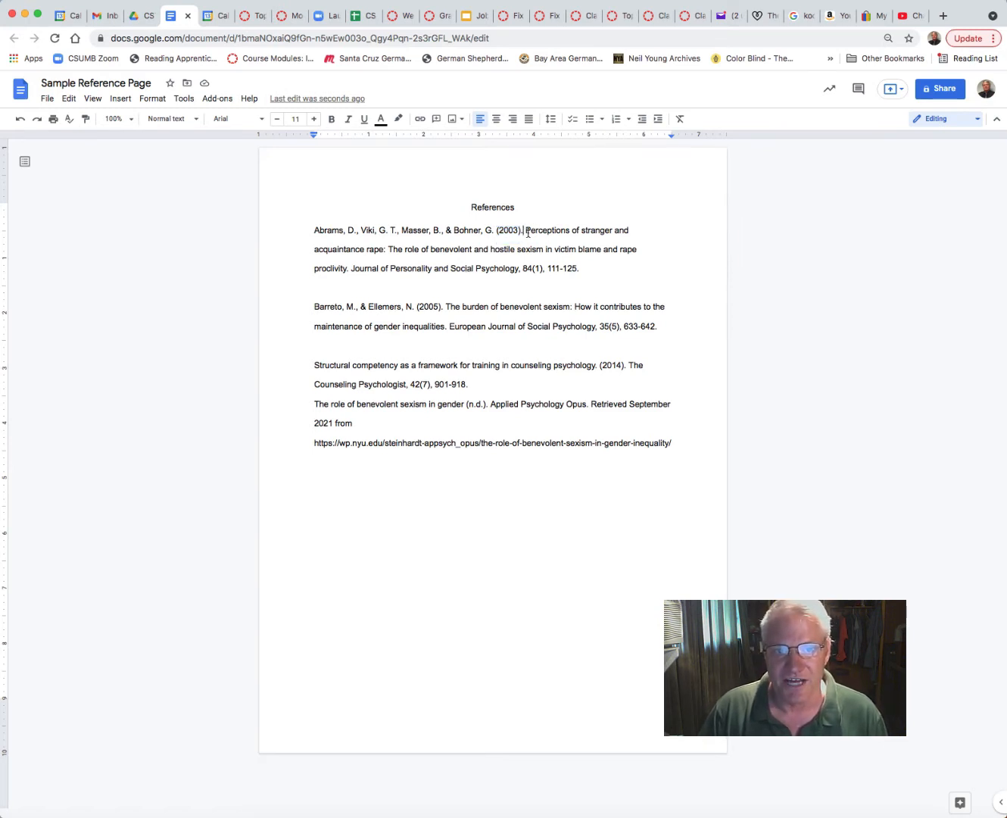
drag(528, 232, 346, 266)
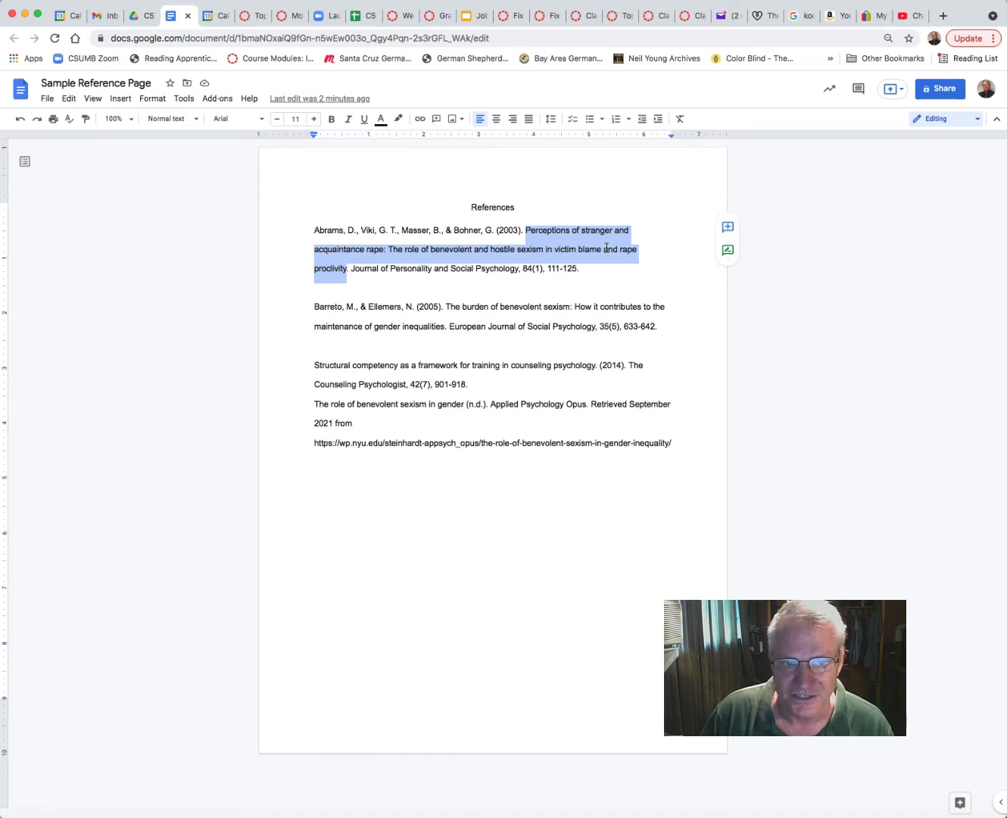
Step: Italicize "Journal of Personality and Social Psychology, 84(1)" in the first reference and delete the blank line below that reference
click(352, 271)
drag(351, 270, 542, 269)
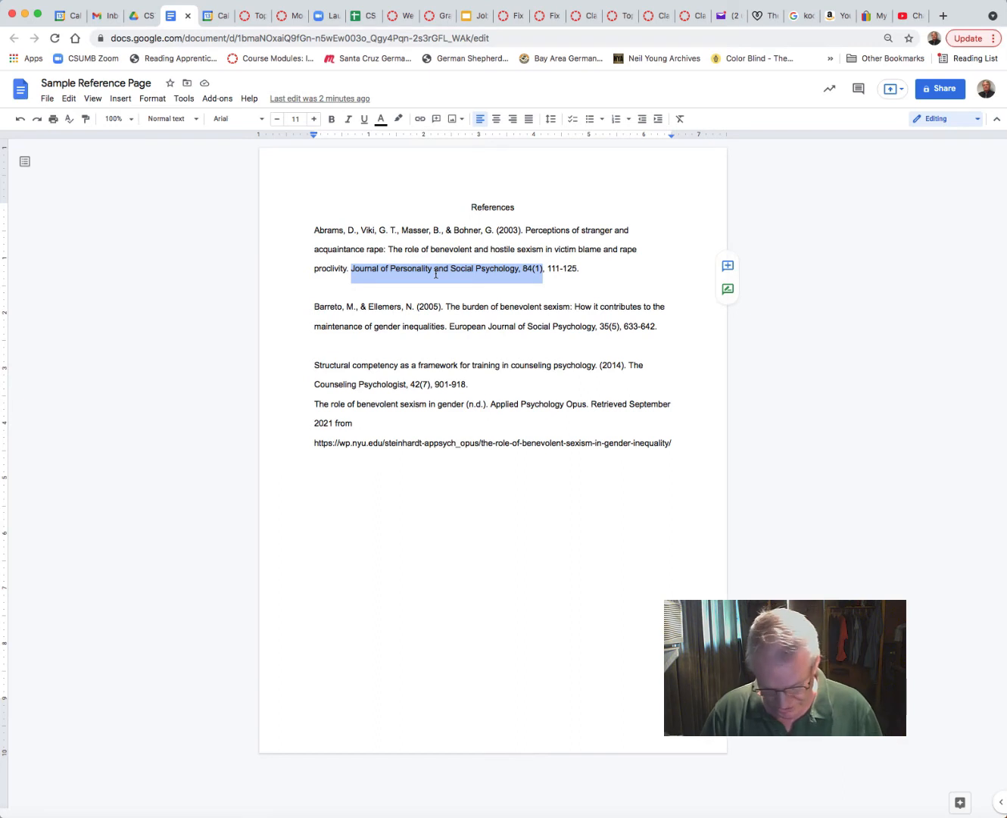
key(ctrl+i)
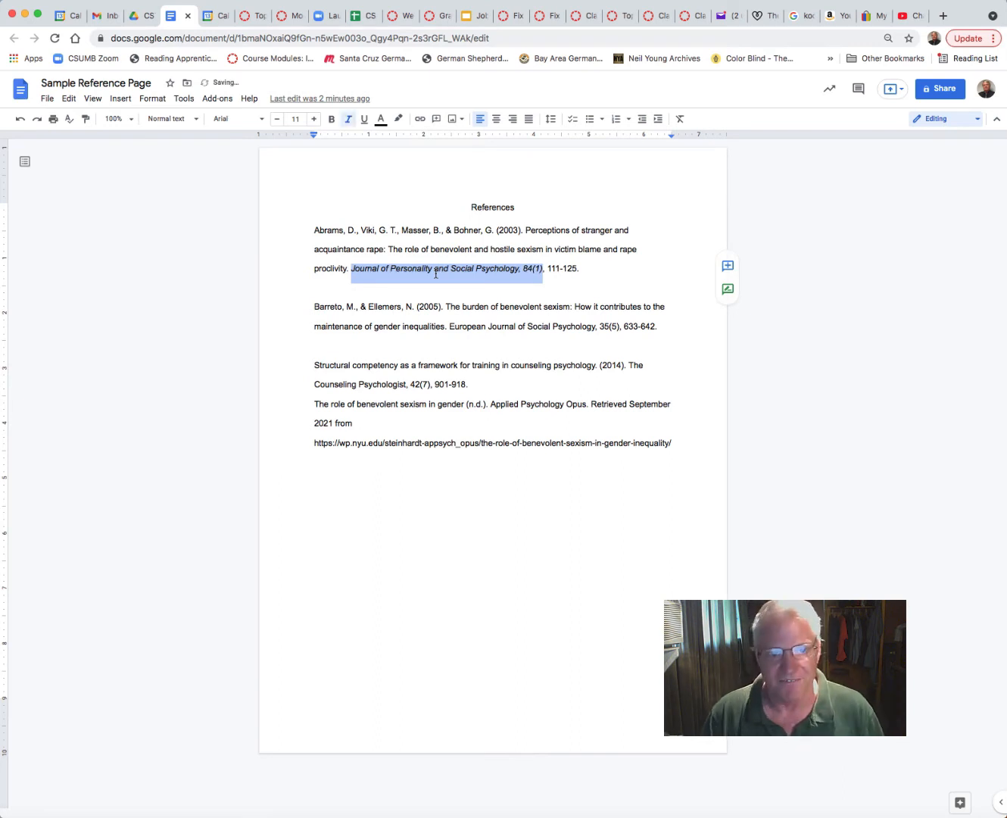
click(674, 263)
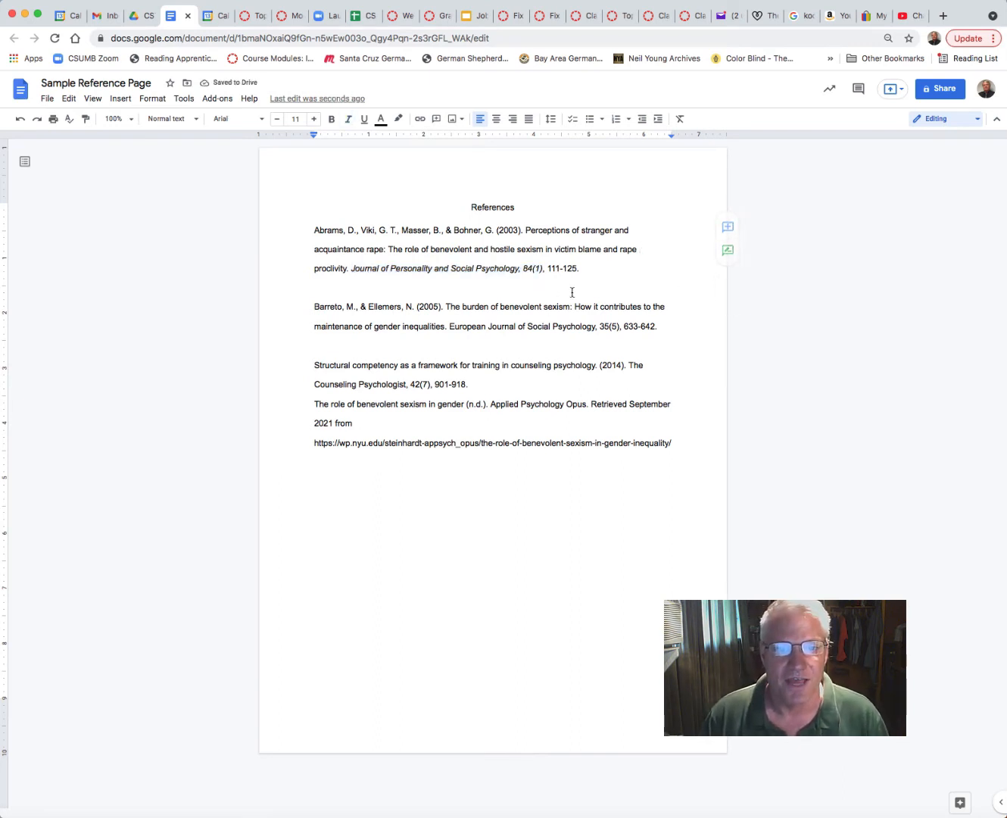
click(431, 287)
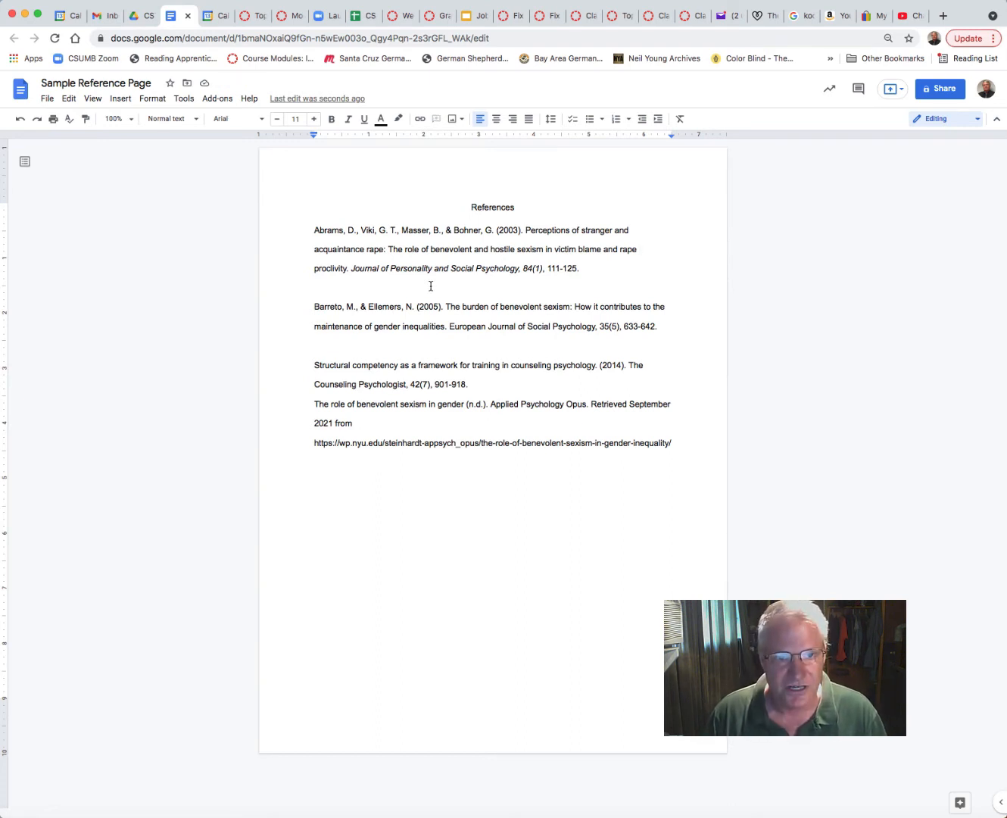
key(Delete)
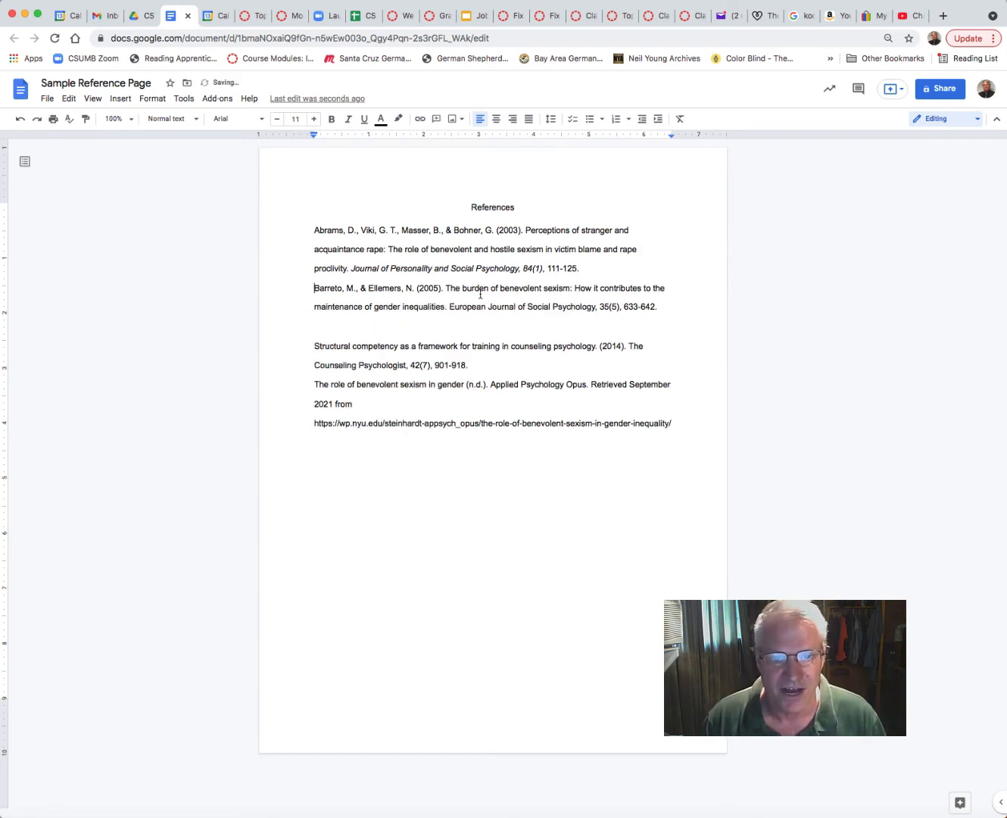
Step: Italicize the journal title "European Journal of Social Psychology" in the second reference
mouse_move(445, 289)
mouse_down()
mouse_move(539, 289)
mouse_move(450, 308)
mouse_up()
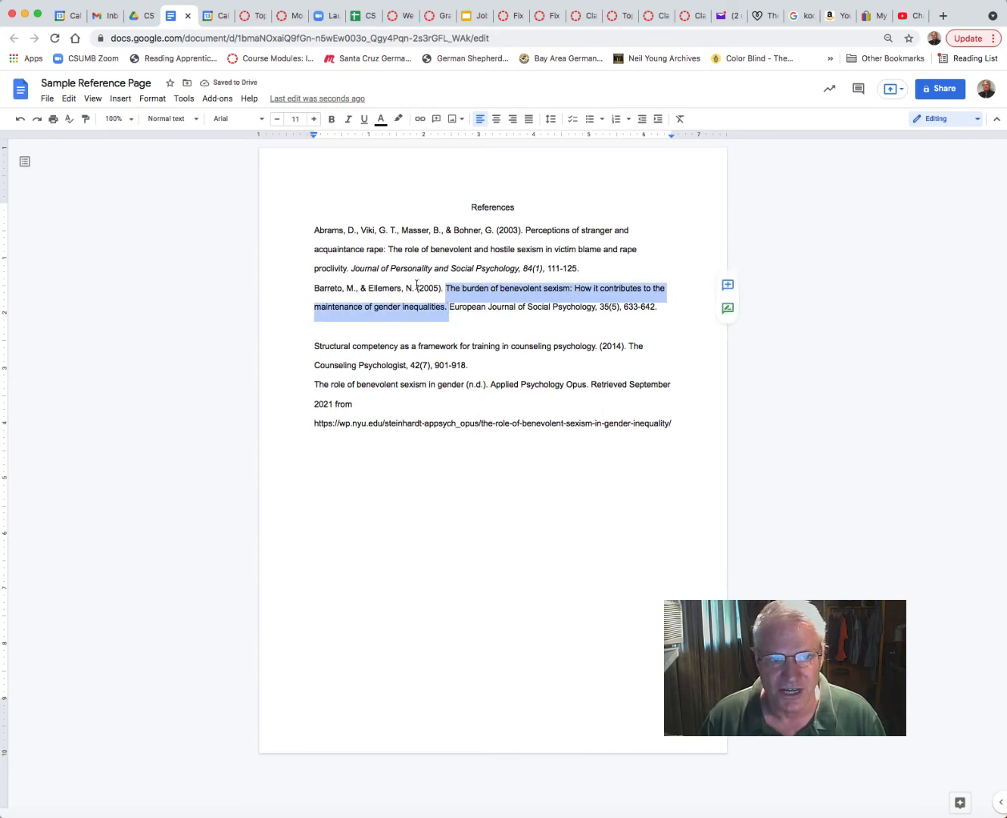
click(539, 326)
drag(451, 311, 595, 309)
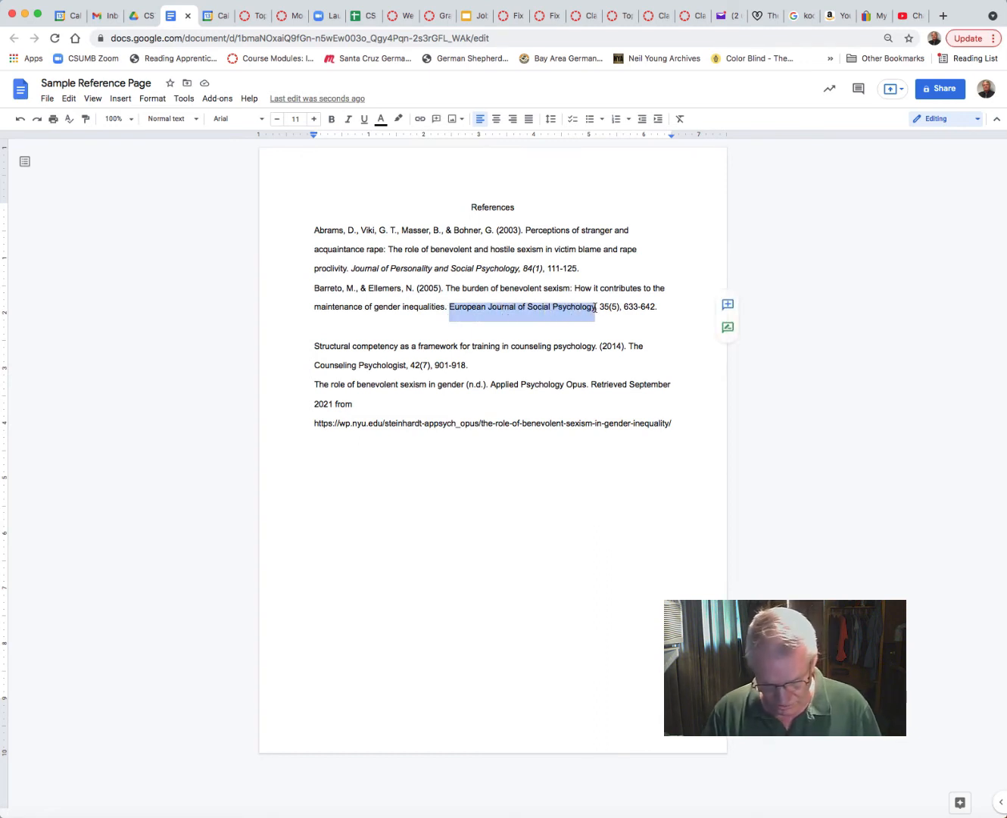
key(super+i)
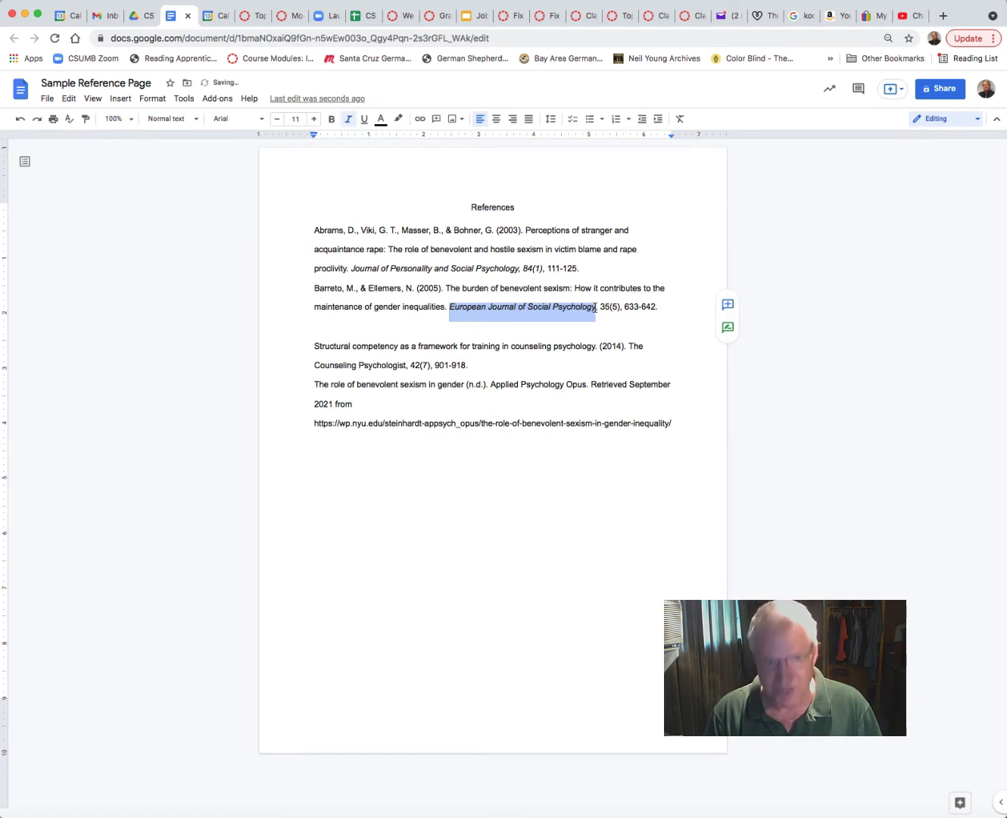
click(580, 331)
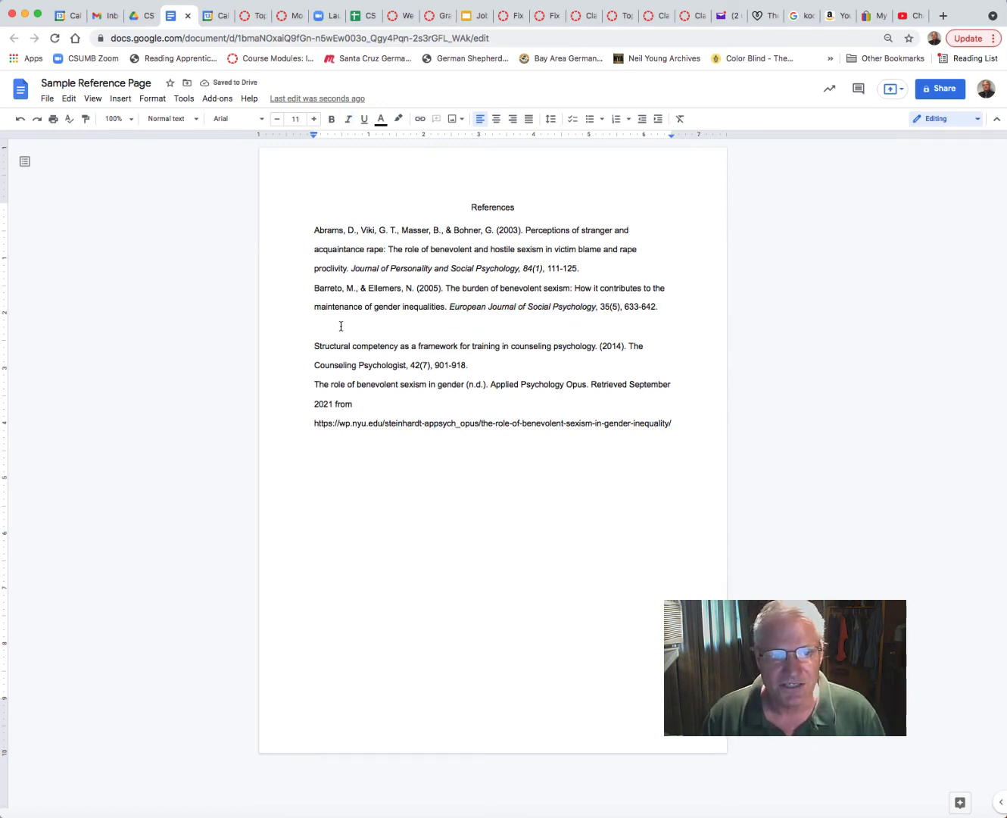
Step: Examine the article title, publication year and journal name of the third reference, which has no author
drag(309, 348, 344, 351)
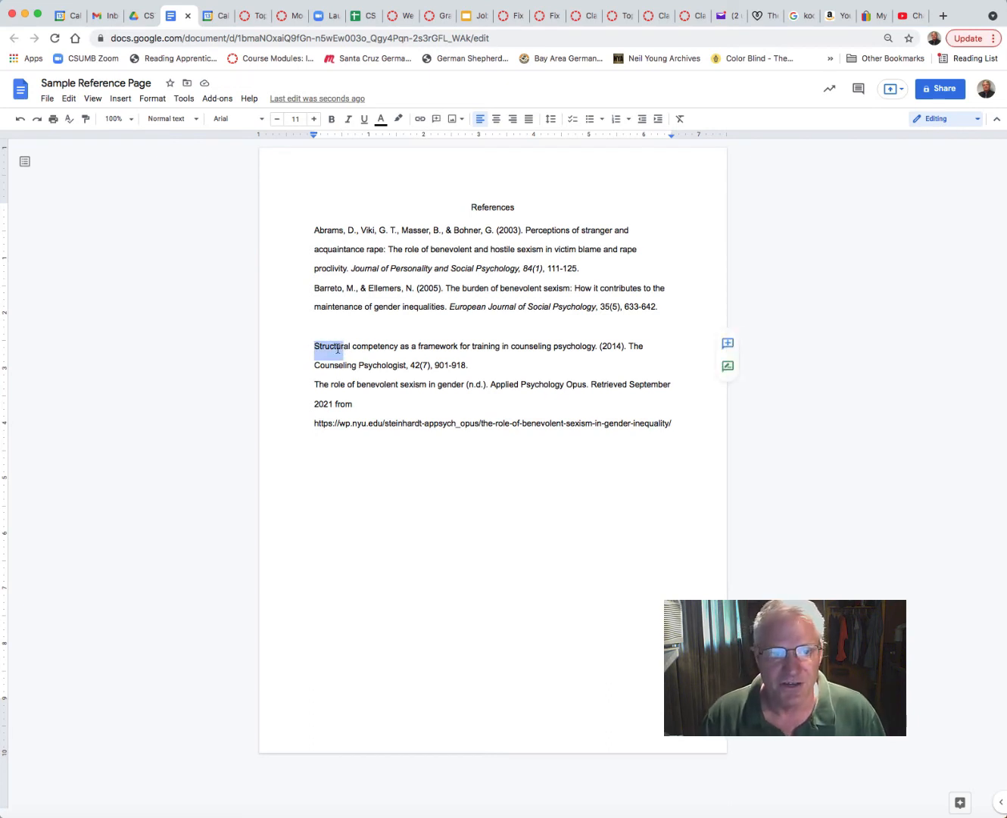
click(337, 349)
drag(313, 349, 601, 350)
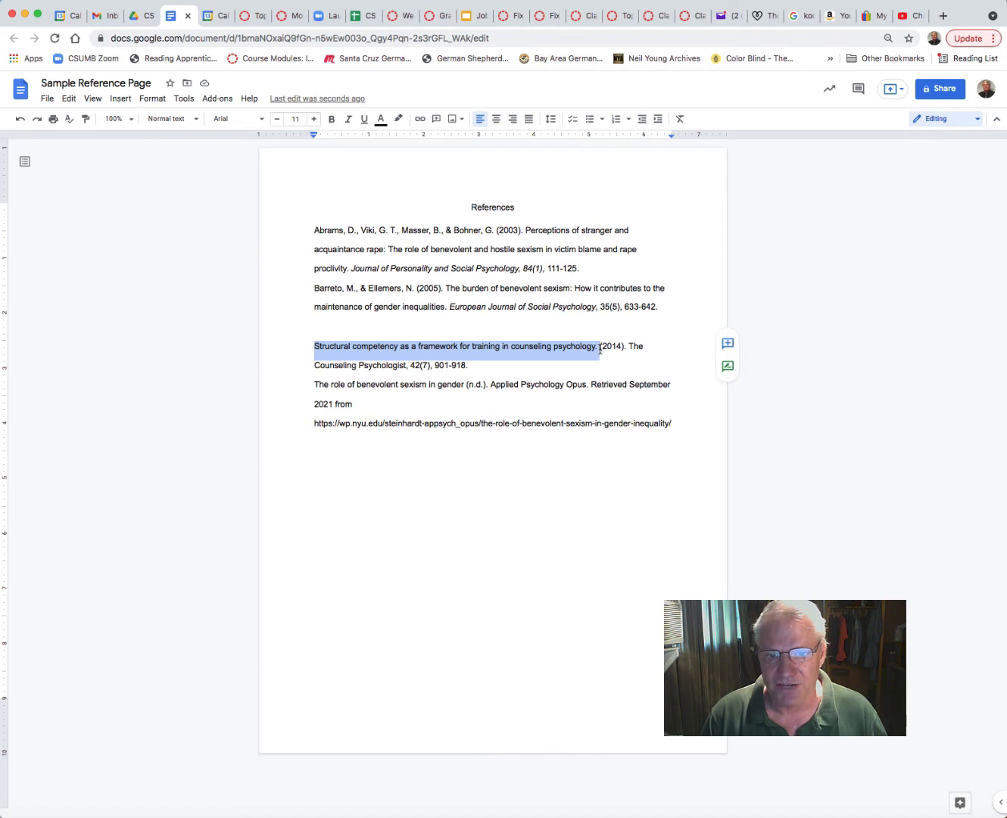
click(602, 348)
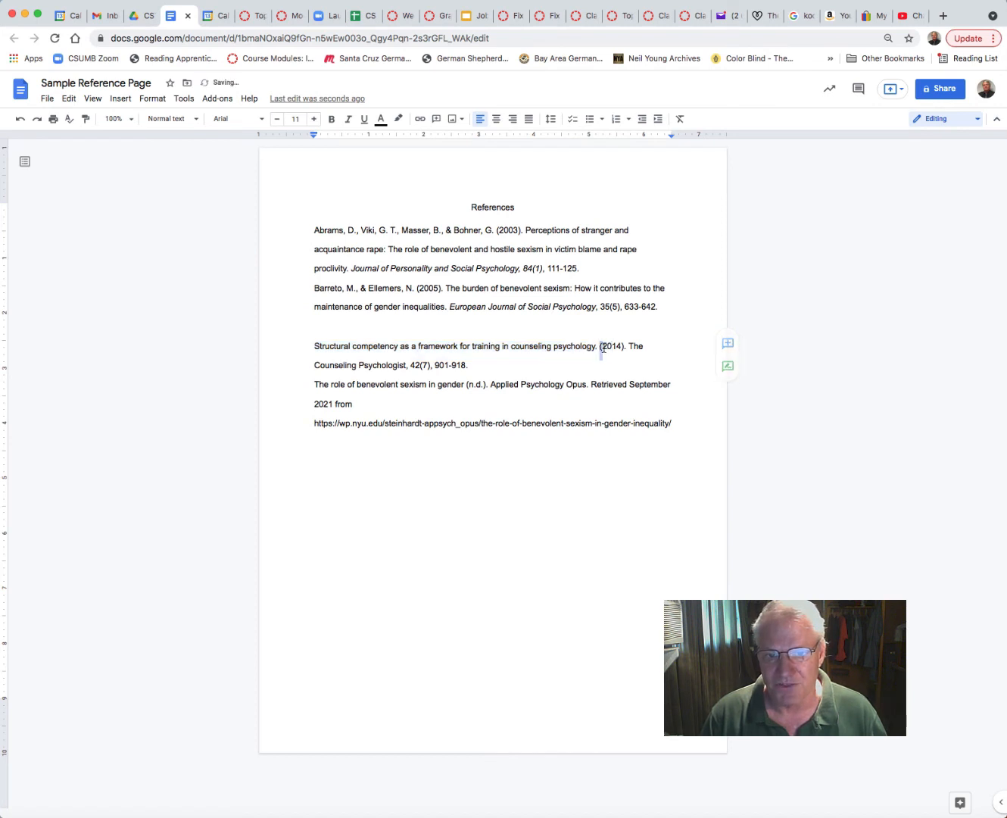
drag(603, 349, 625, 350)
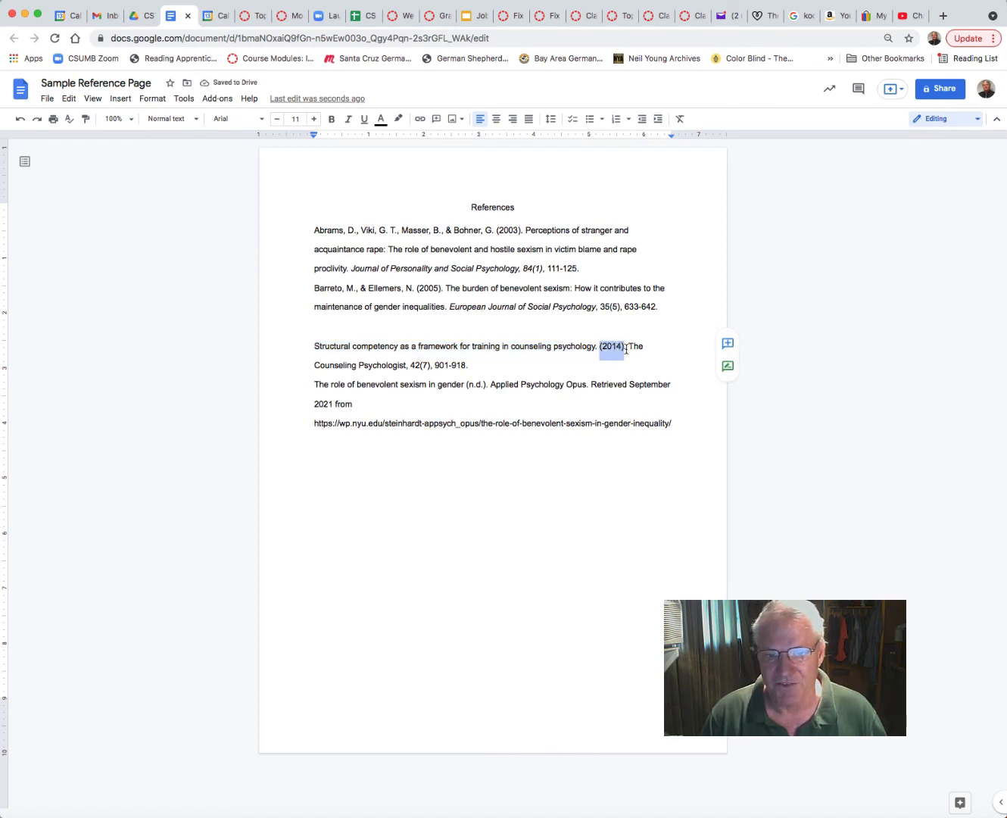
click(627, 349)
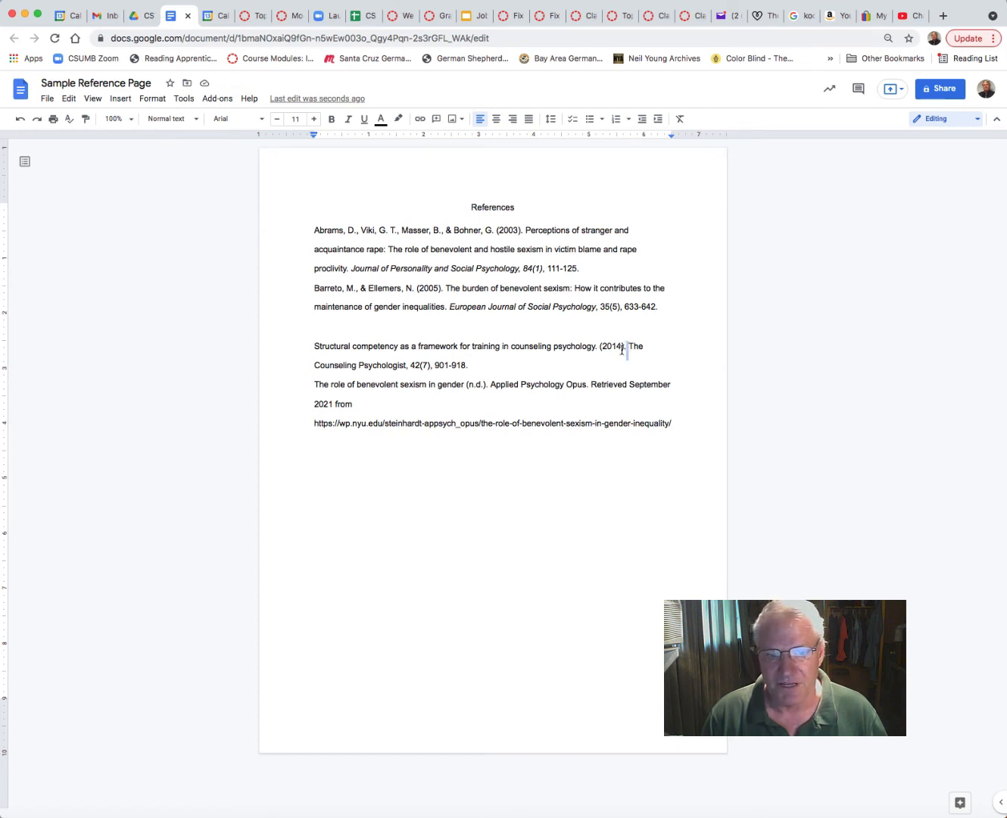
drag(629, 347, 406, 370)
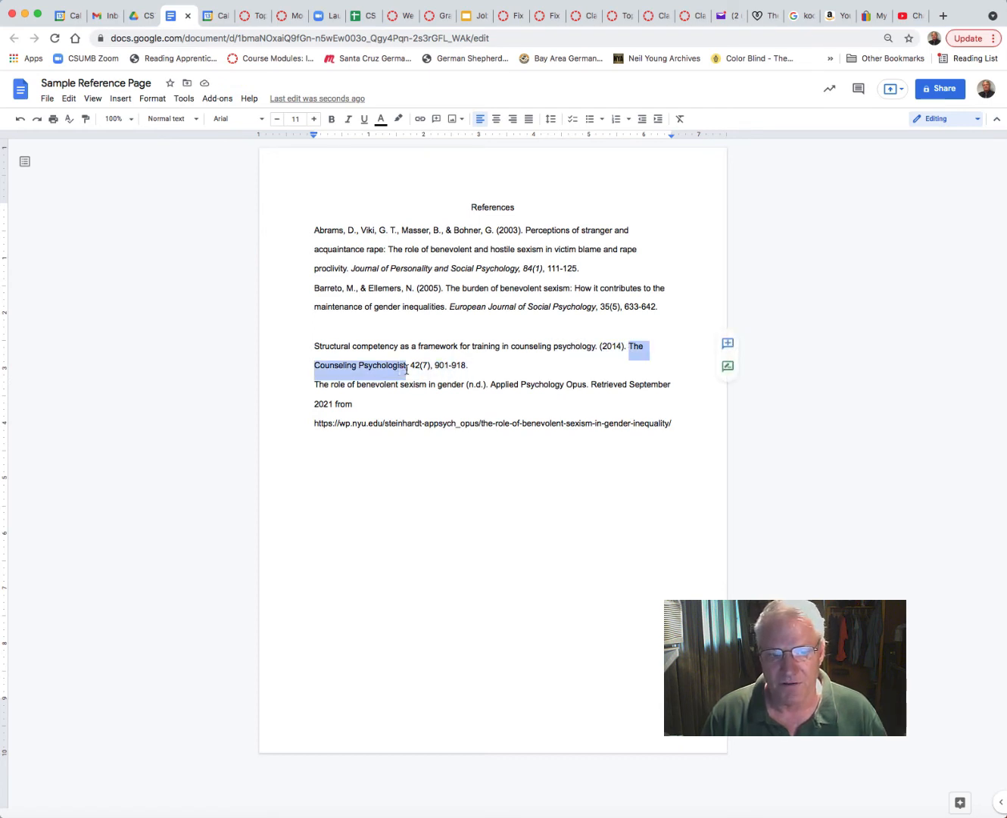
click(407, 369)
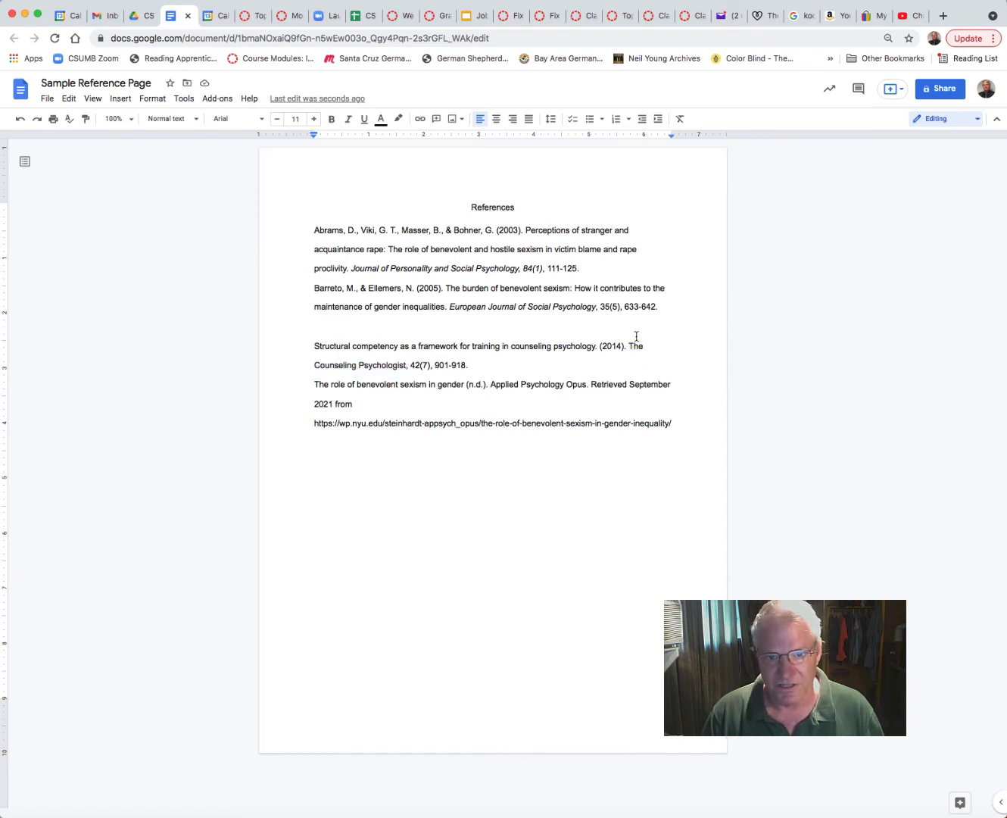
Step: Italicize "The Counseling Psychologist, 42(7)" in the third reference
drag(629, 347, 430, 369)
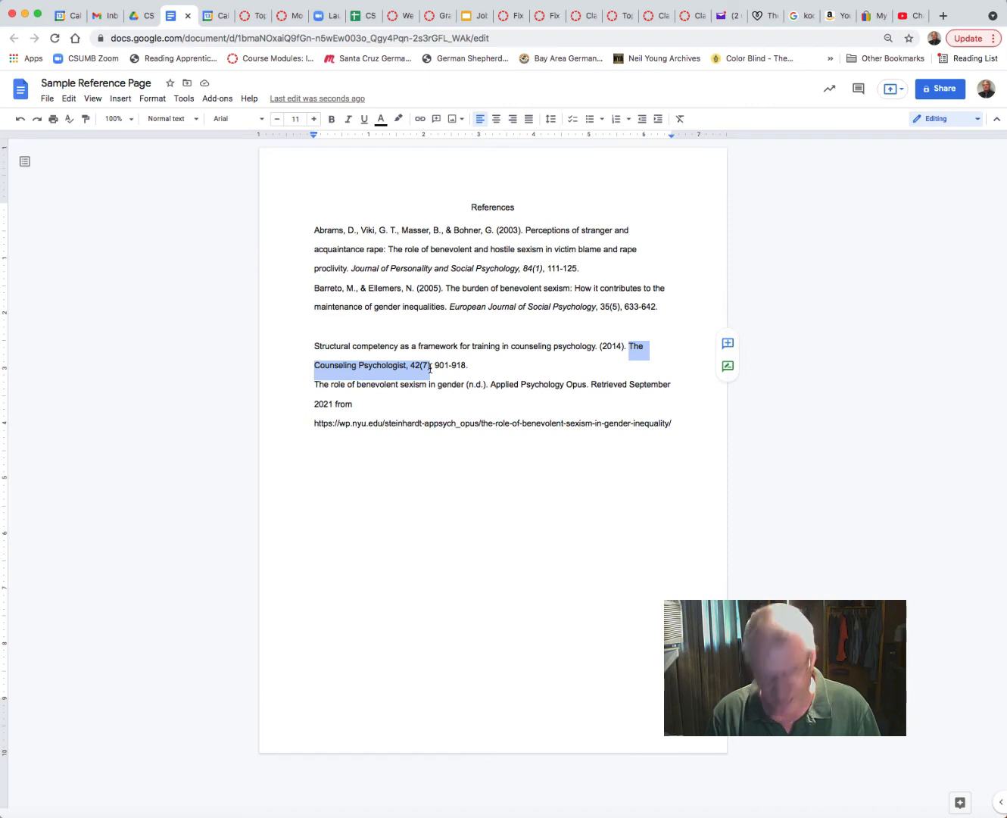
key(ctrl+i)
click(447, 400)
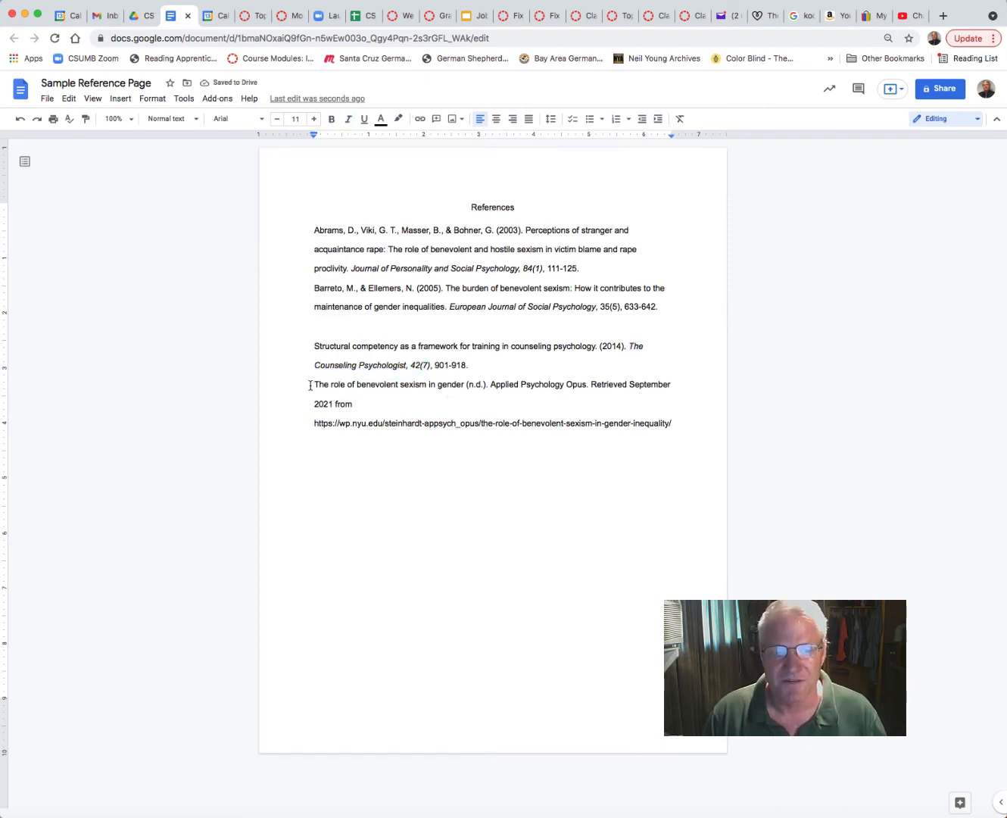
Step: Add a period after the title "The role of benevolent sexism in gender" in the last reference
drag(310, 386, 467, 387)
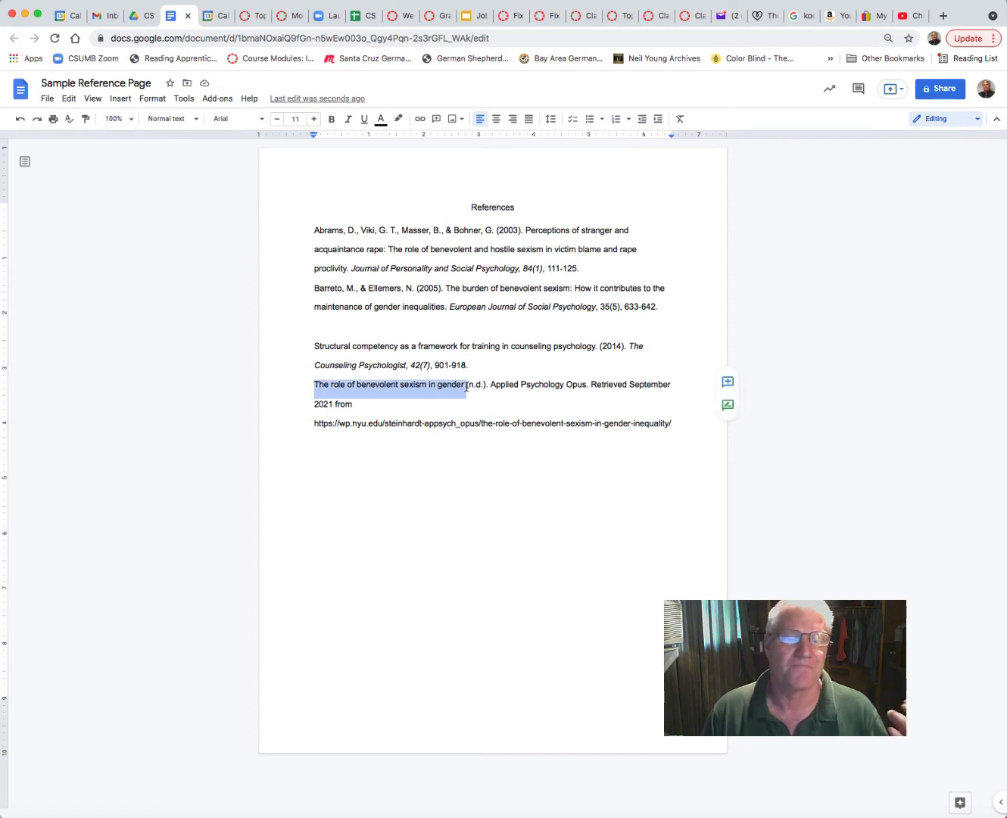
click(466, 385)
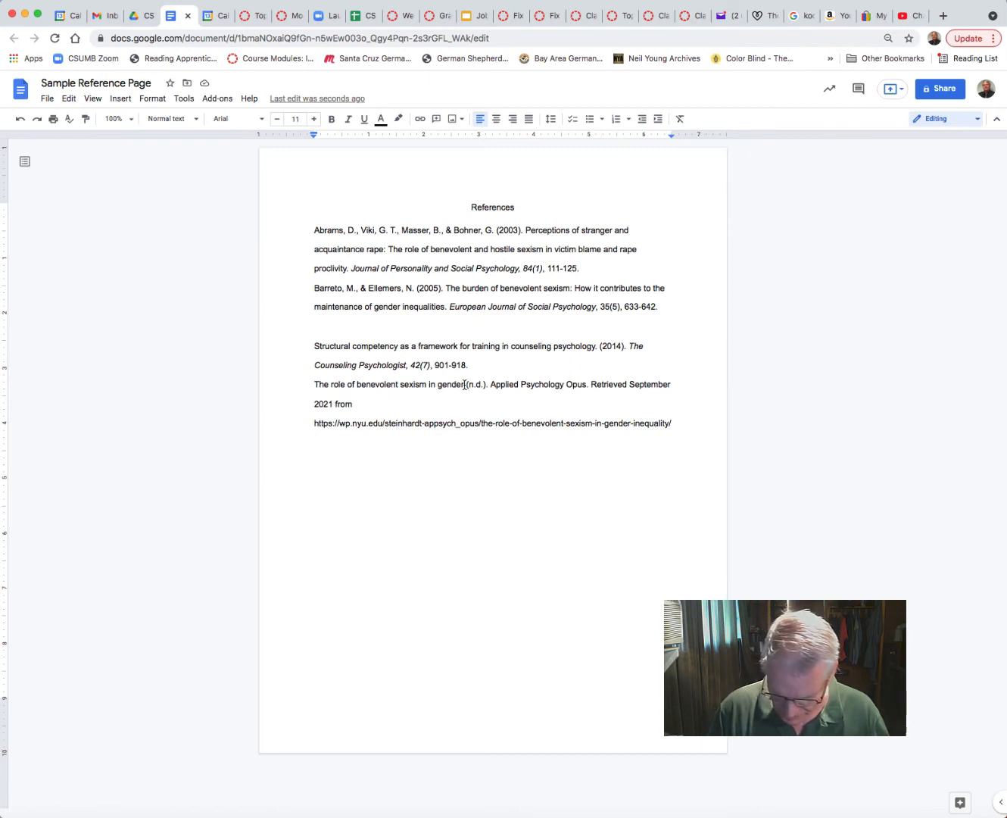
text(.)
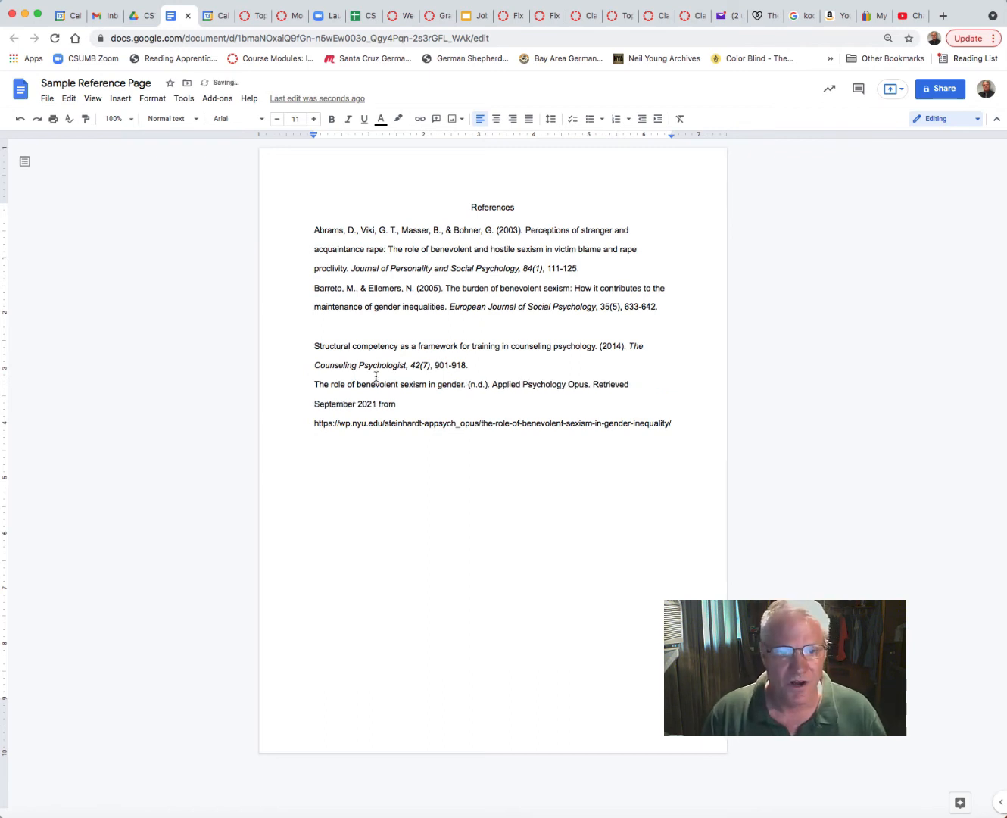
Step: Italicize the publication name "Applied Psychology Opus" in the last reference
drag(467, 385, 493, 386)
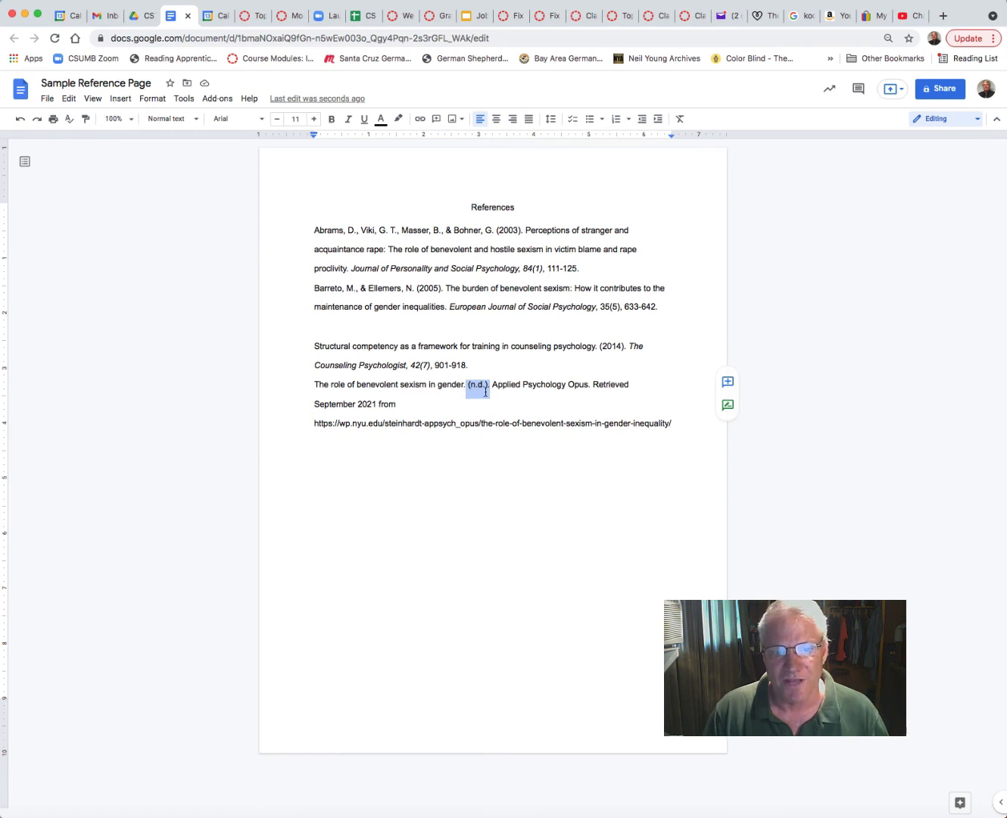
drag(493, 386, 588, 387)
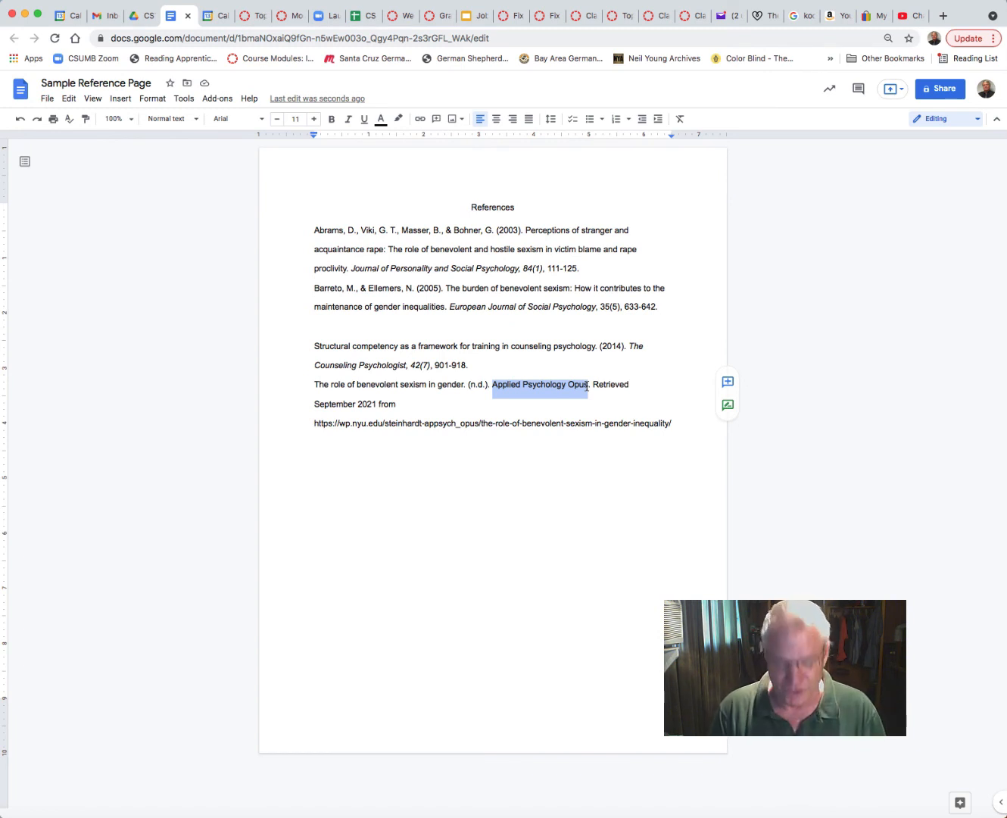
key(super+i)
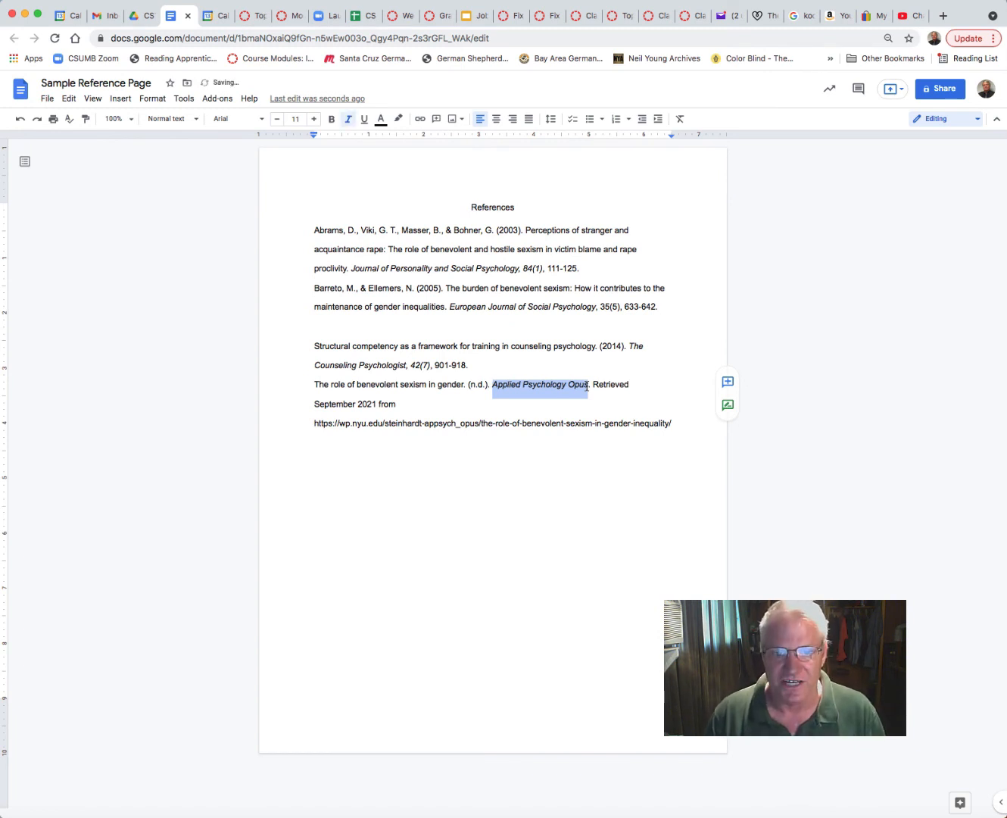
click(560, 406)
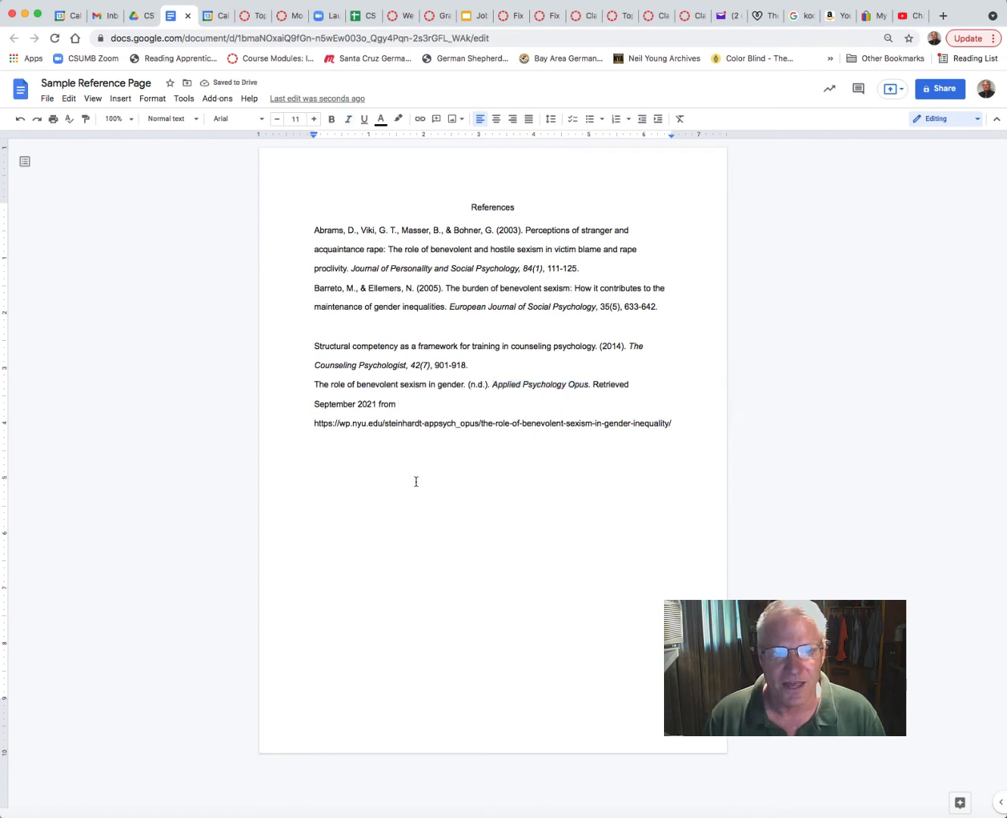
Step: Remove the blank line between the second and third references
click(345, 324)
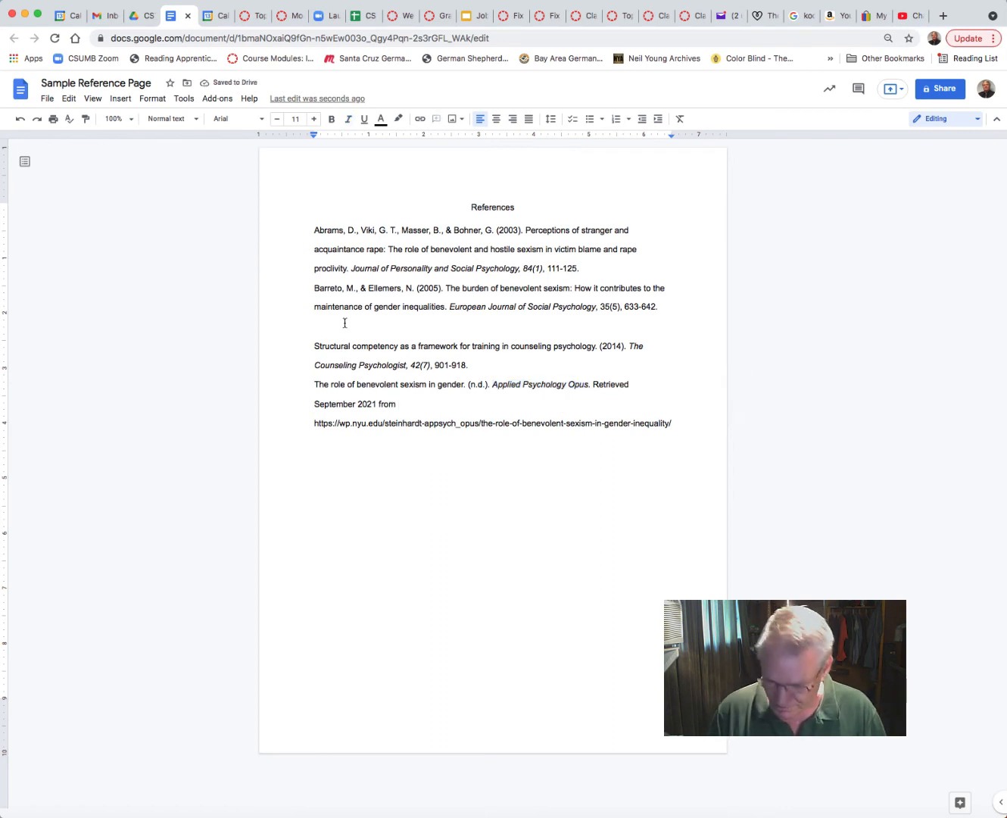
key(Delete)
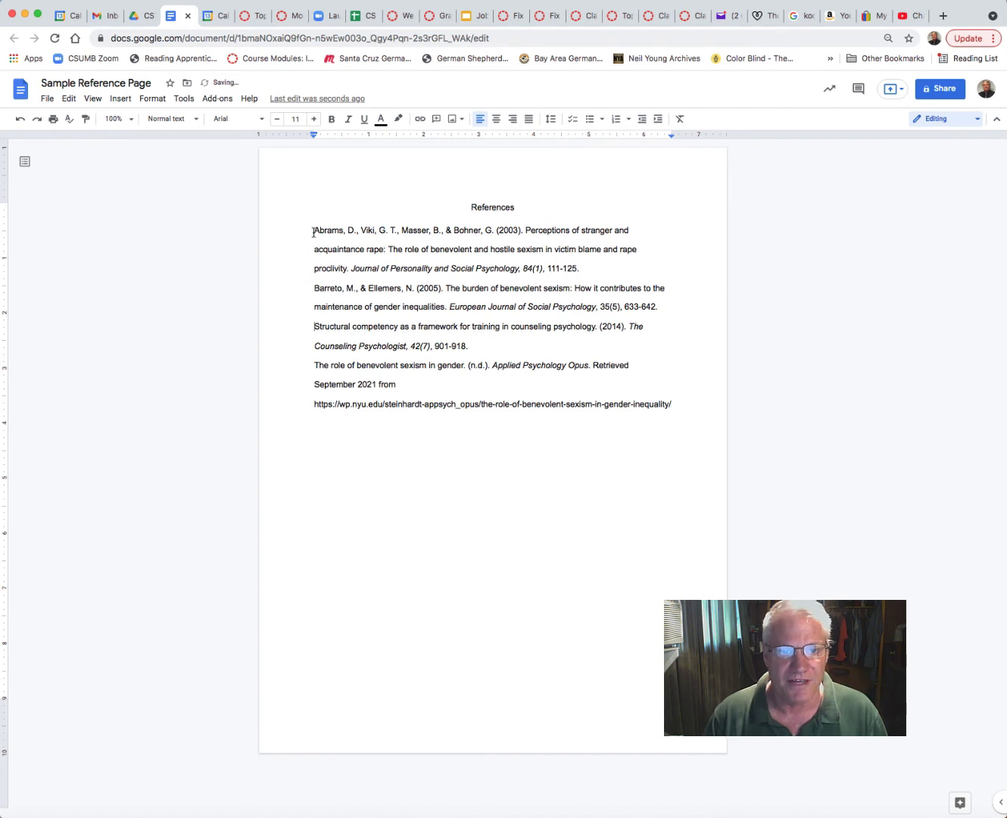
Step: Apply a 0.5-inch hanging indent to all four references, keeping each first line at the margin
drag(314, 232, 676, 404)
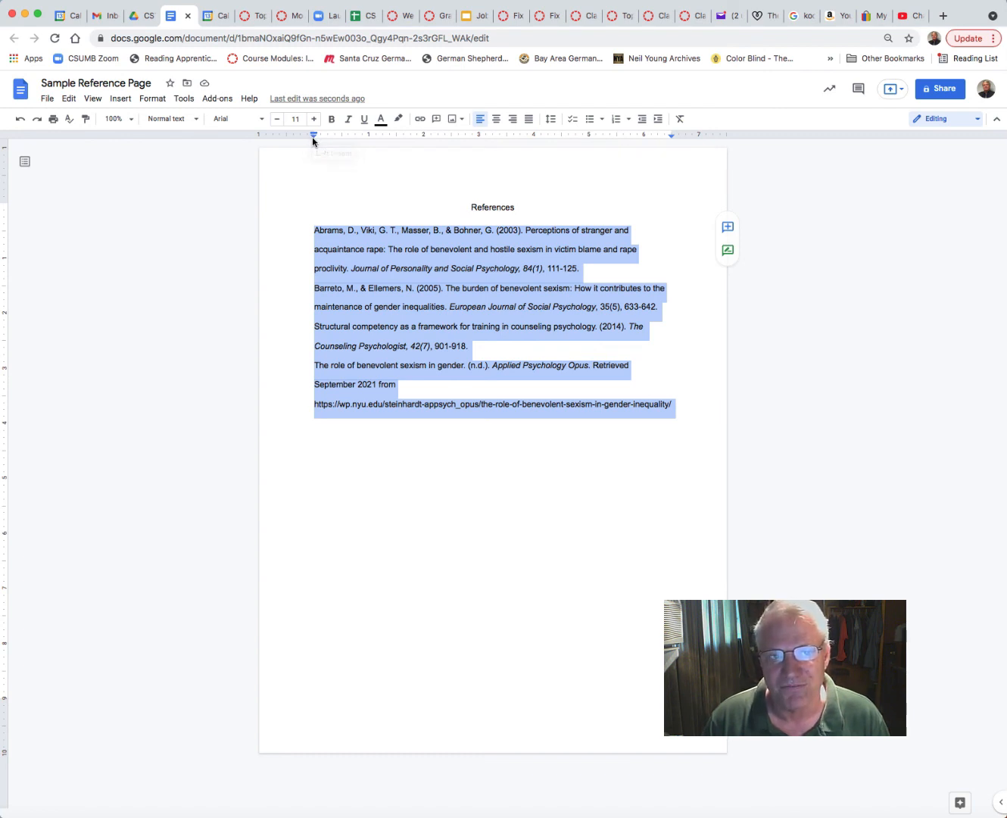
drag(313, 140, 313, 140)
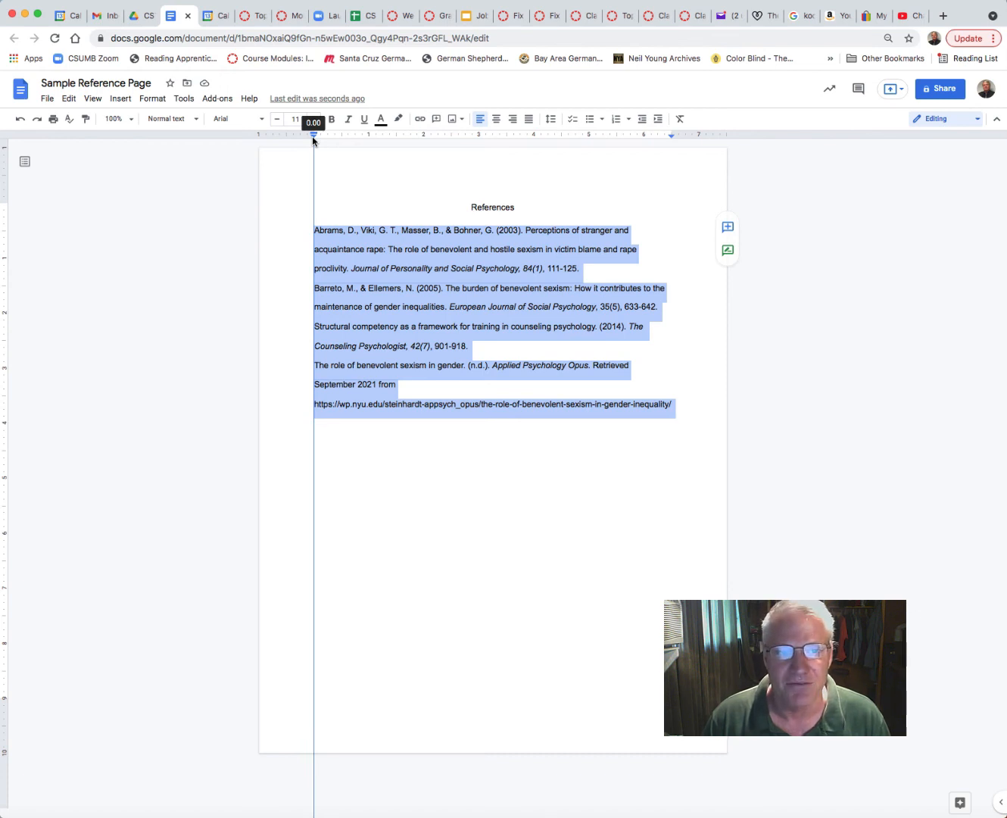
drag(313, 139, 340, 143)
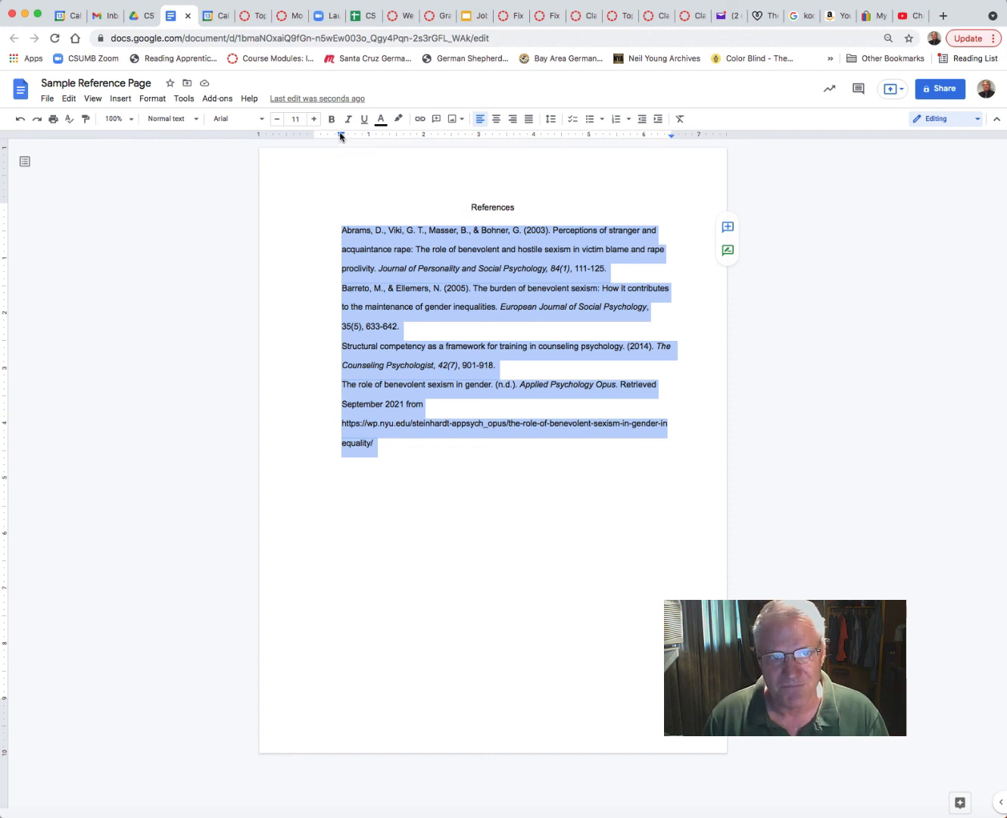
drag(340, 135, 313, 135)
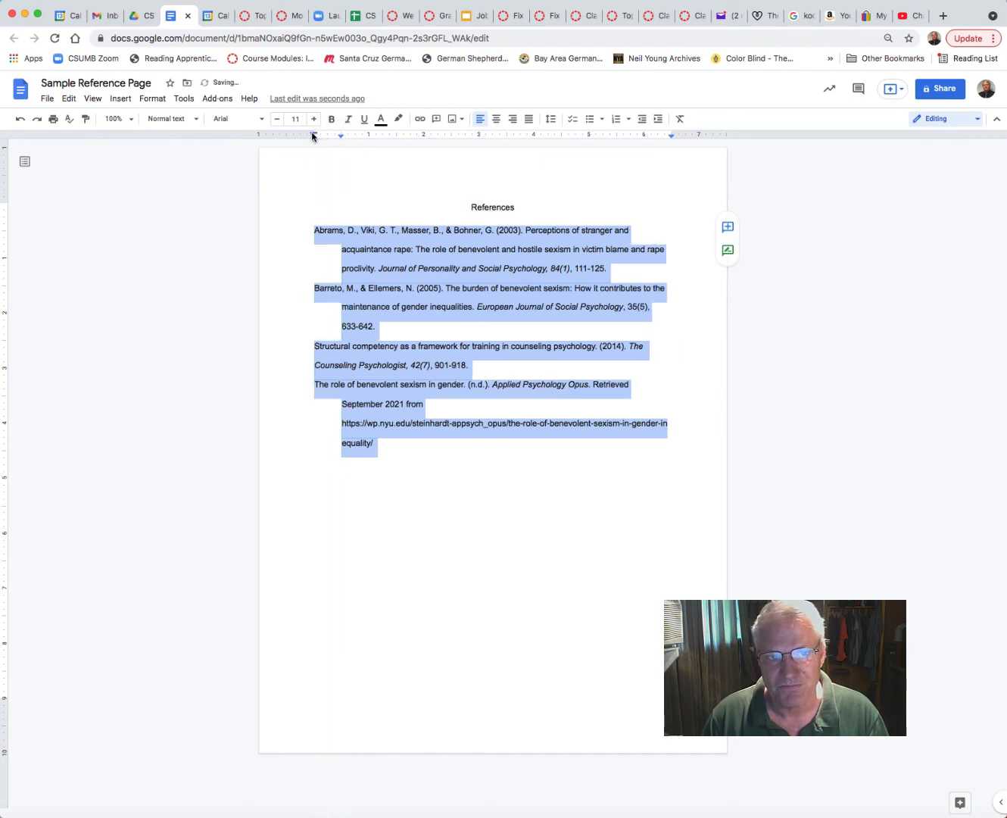
click(471, 494)
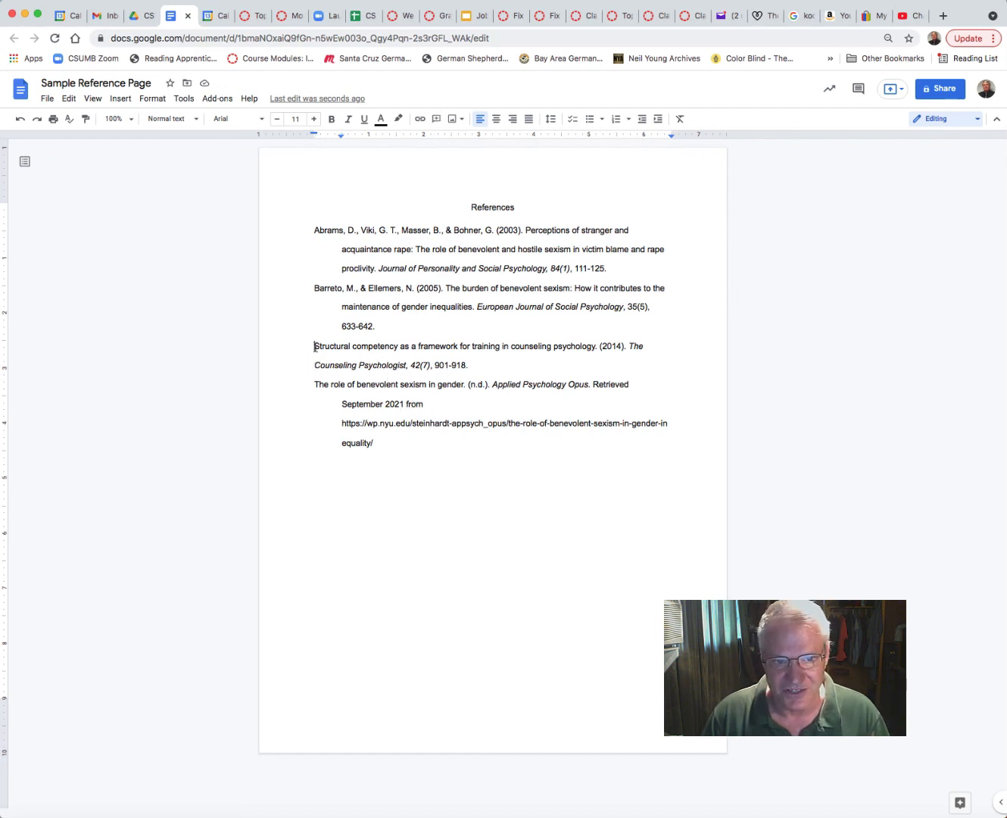
Step: Remove the hard line break after "The" in the third reference so its second line follows the hanging indent
drag(314, 347, 470, 366)
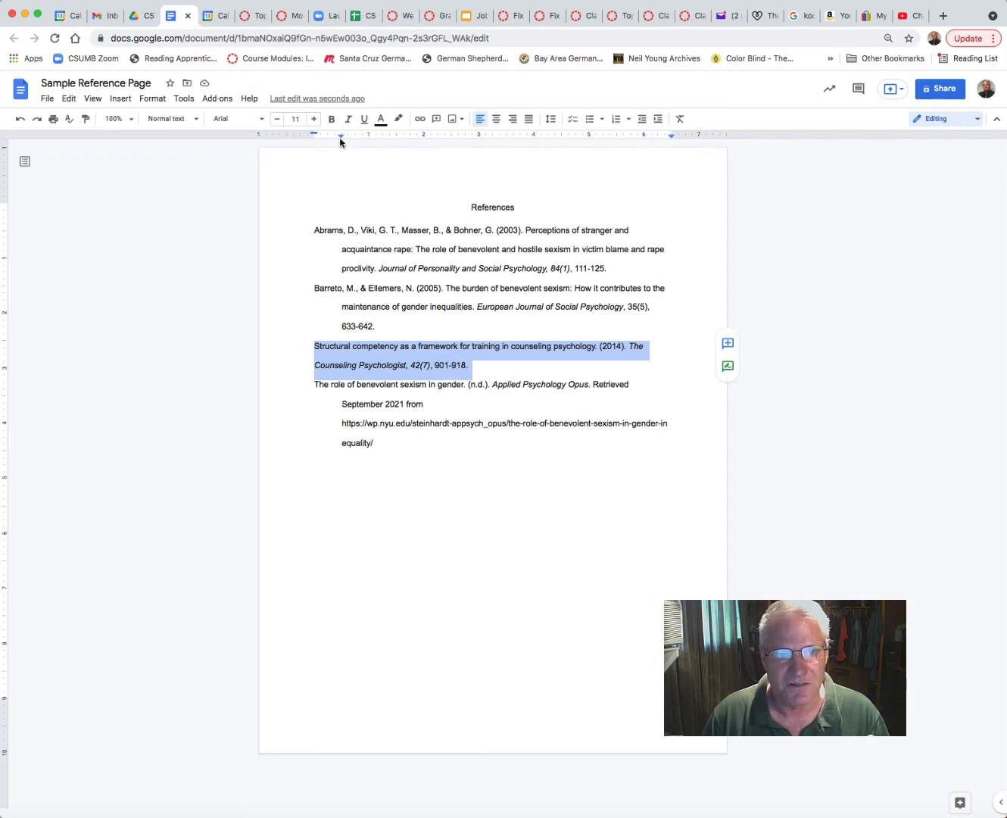
mouse_move(314, 133)
mouse_down()
mouse_move(340, 136)
mouse_move(313, 134)
mouse_up()
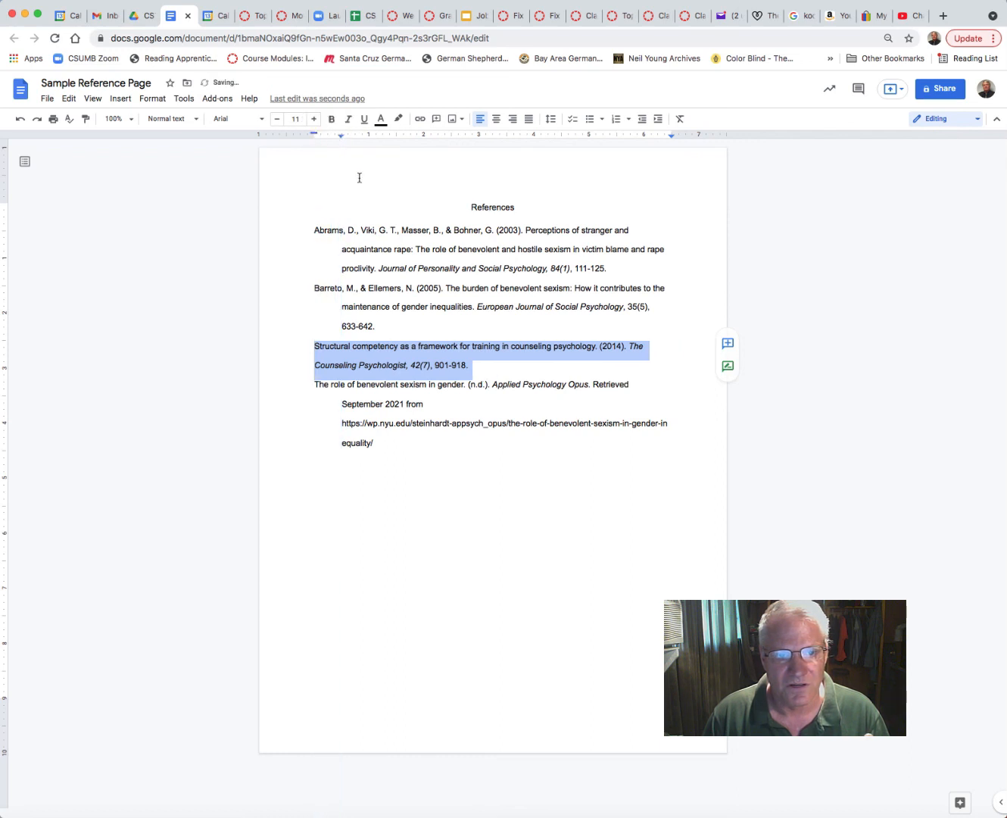
click(672, 347)
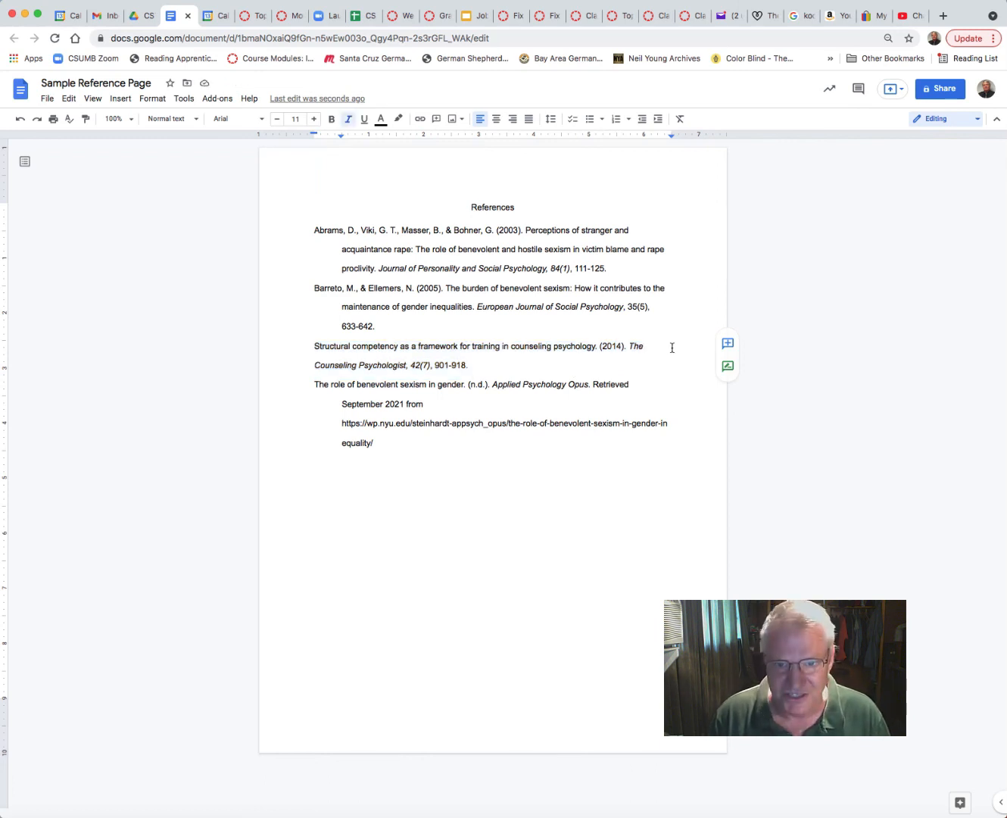
key(Delete)
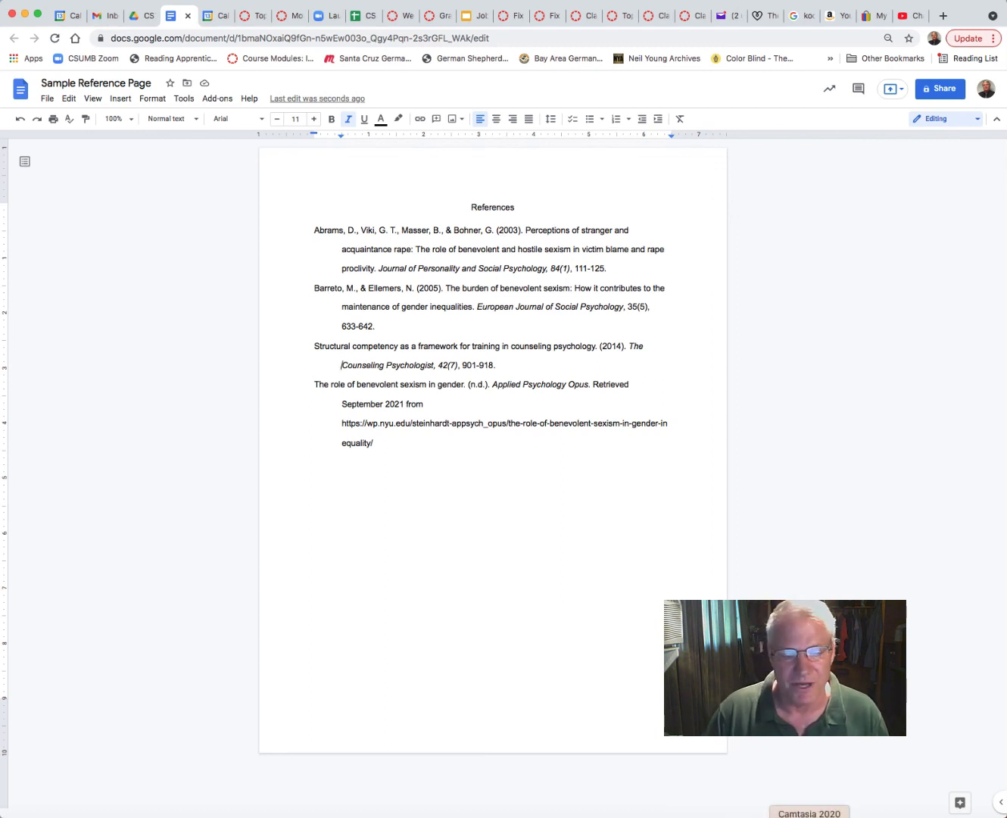
right_click(809, 814)
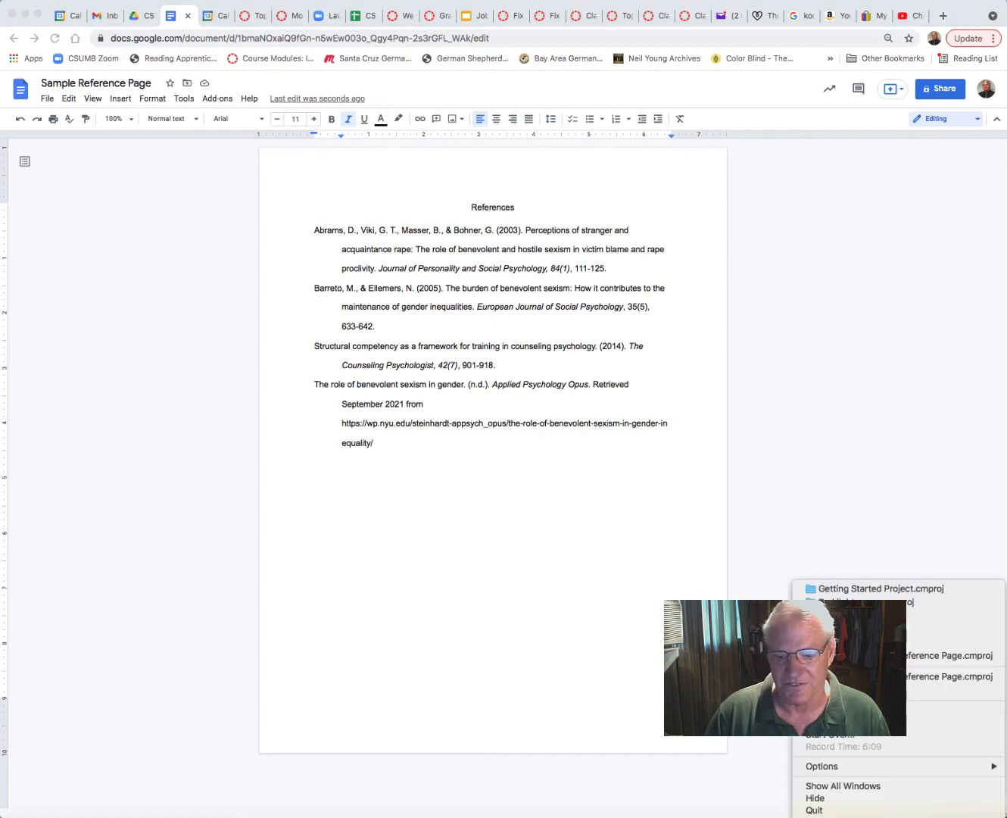